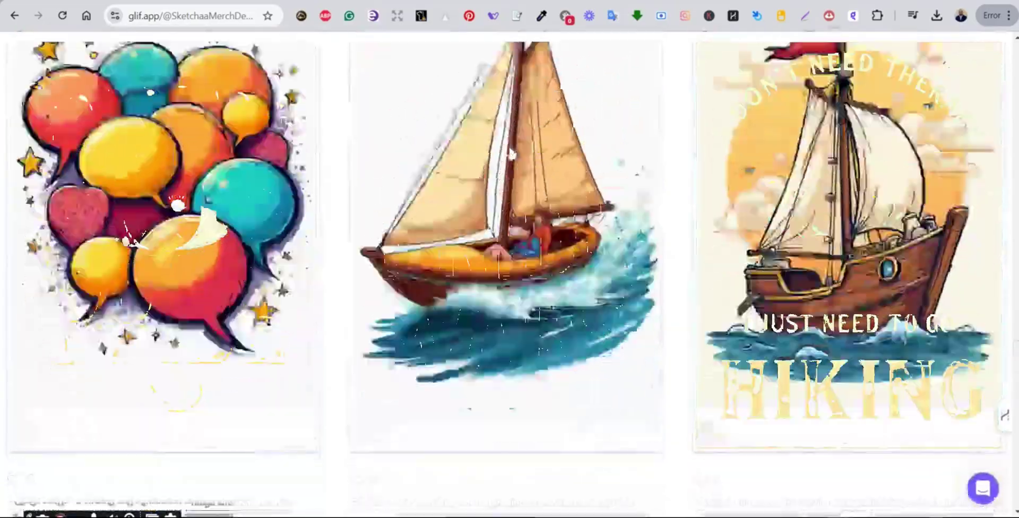
Browse the generated designs on glif, and the FLUX.1 sample image gallery on the Black Forest Labs home page.
scroll(510, 154, "down", 10)
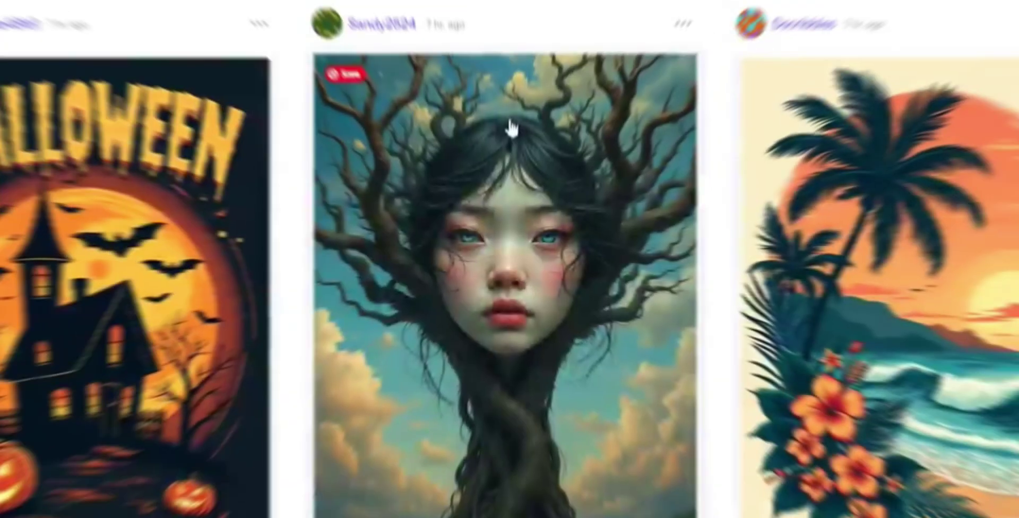
scroll(510, 154, "down", 6)
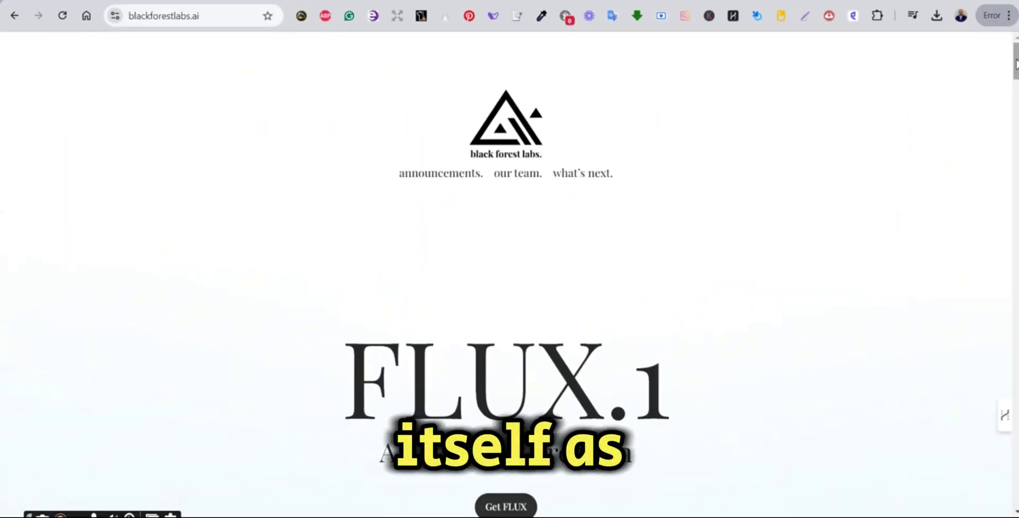
scroll(1015, 64, "down", 4)
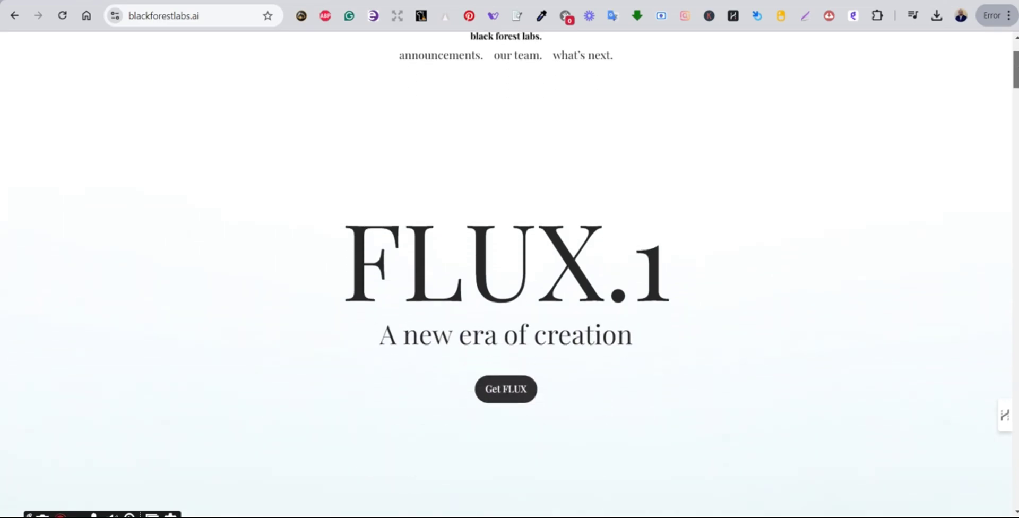
scroll(510, 274, "down", 10)
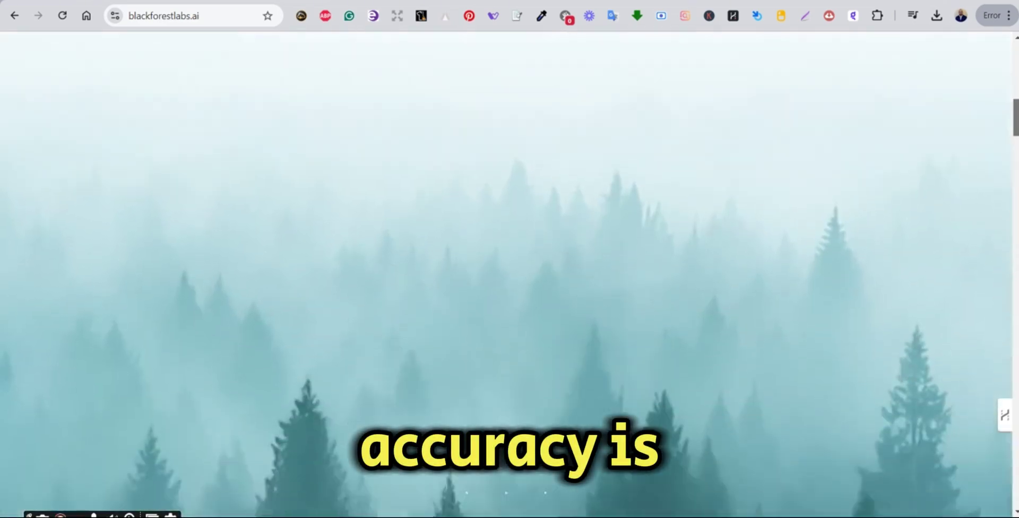
scroll(509, 273, "down", 5)
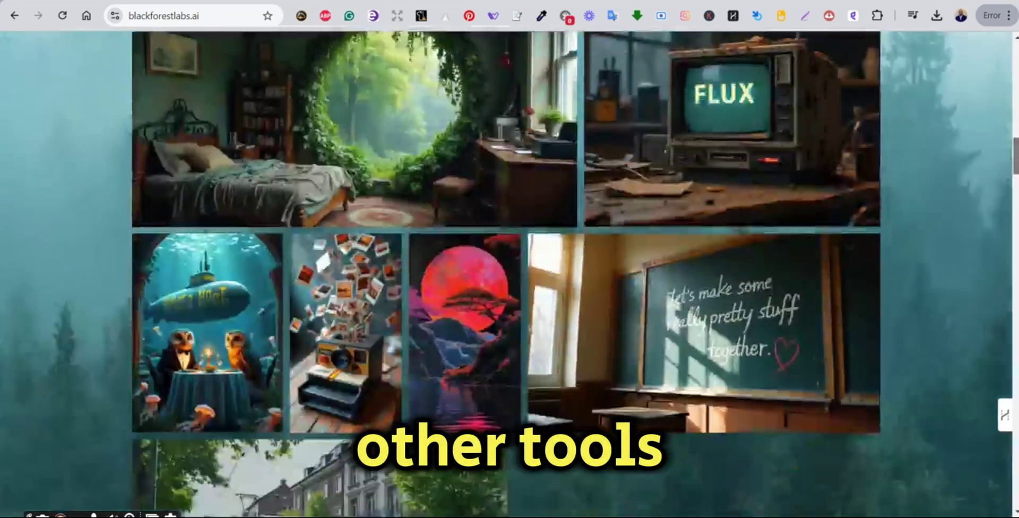
scroll(509, 274, "down", 12)
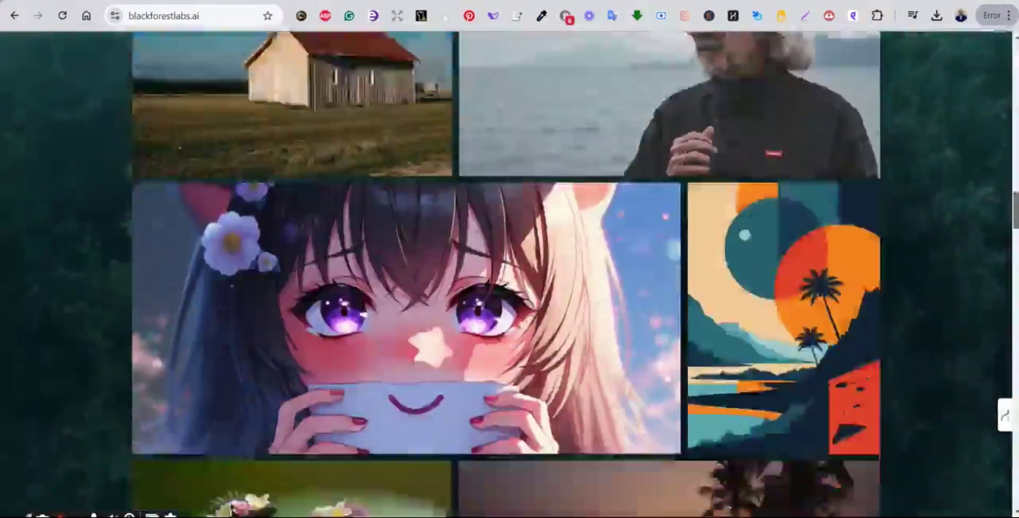
scroll(509, 274, "up", 6)
scroll(669, 193, "up", 20)
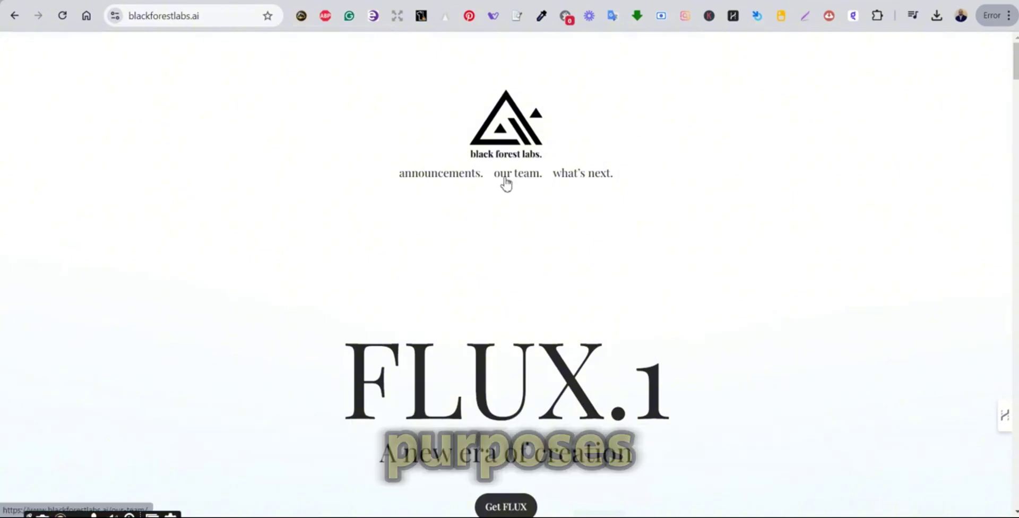
Review the Black Forest Labs announcements page and open the site's Terms of Service.
left_click(472, 172)
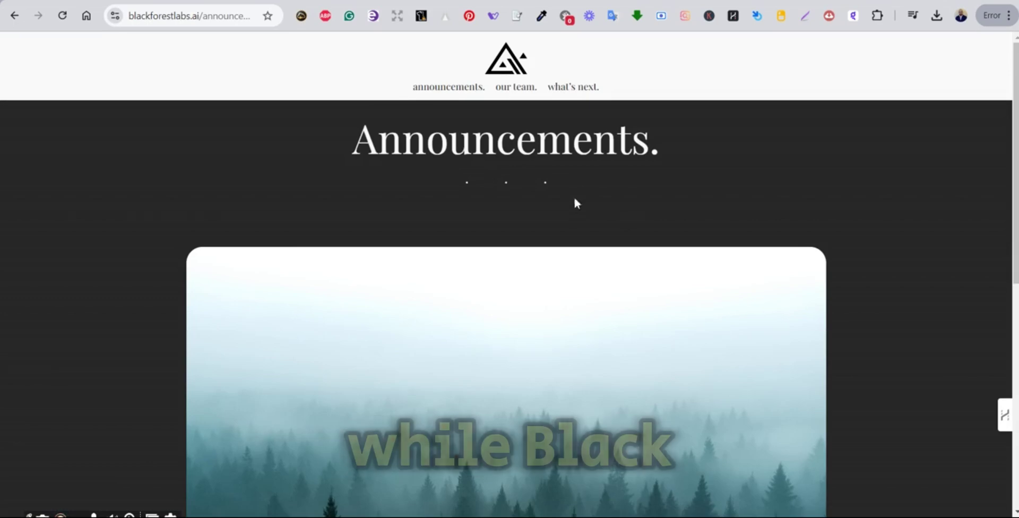
scroll(653, 220, "down", 7)
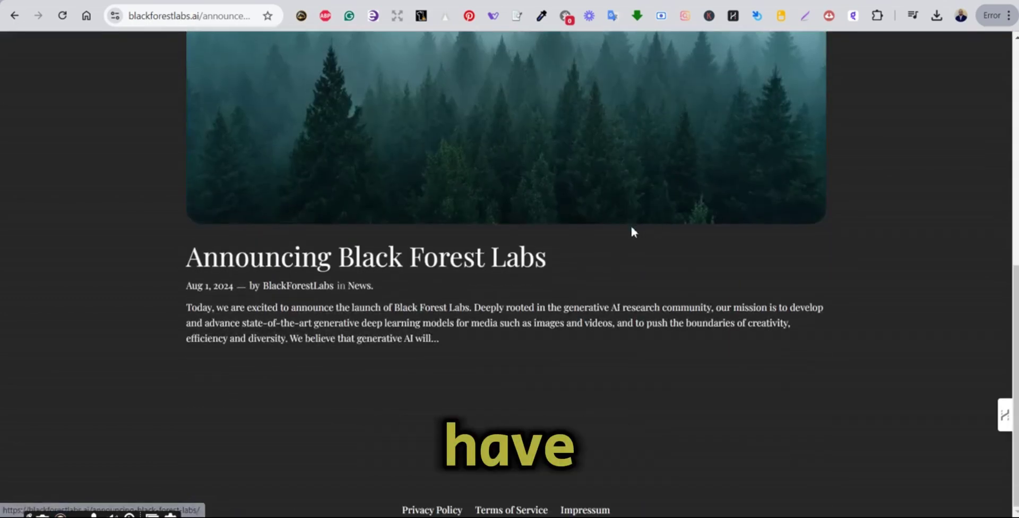
left_click(508, 511)
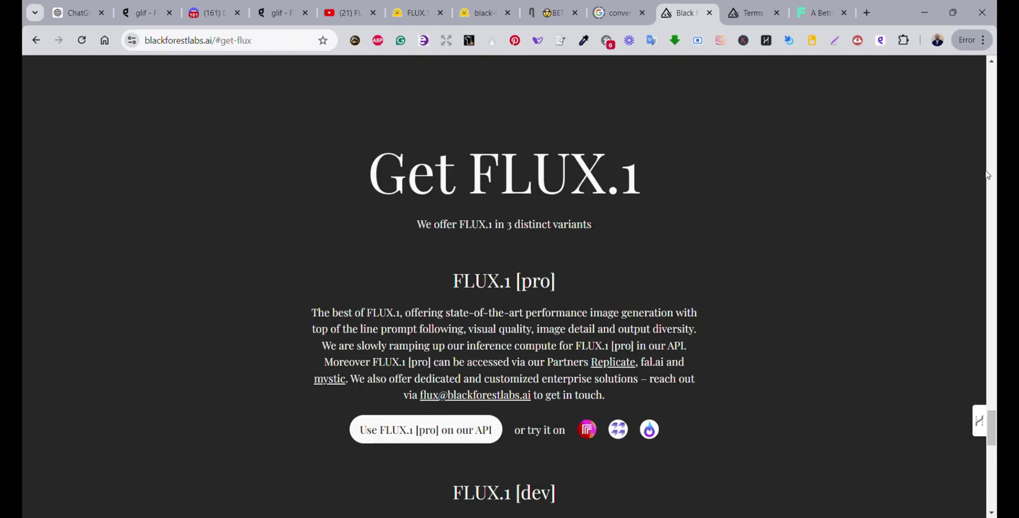
Examine the Get FLUX.1 model variants and the Input and Output section of the Flux Terms of Service.
scroll(849, 391, "down", 1)
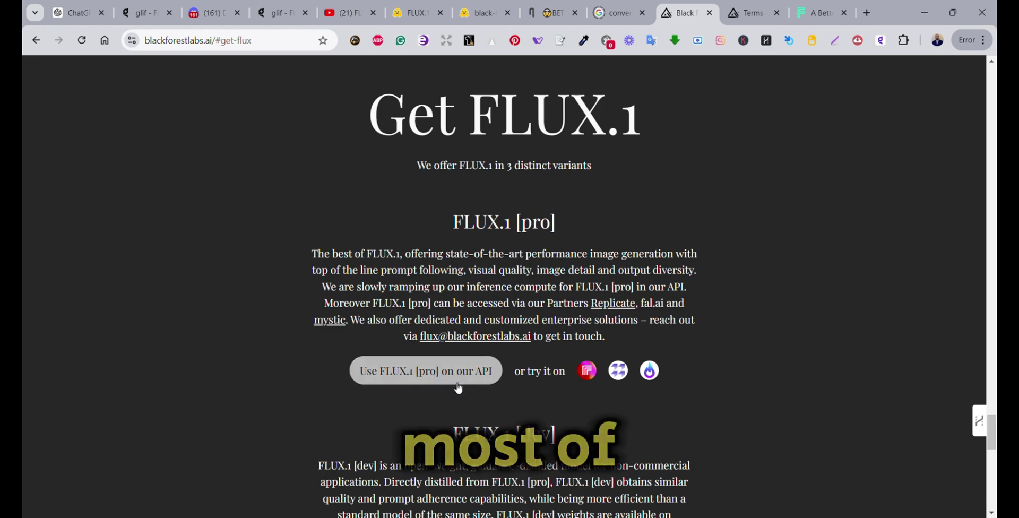
mouse_move(994, 423)
left_mouse_down()
mouse_move(995, 473)
mouse_move(994, 439)
left_mouse_up()
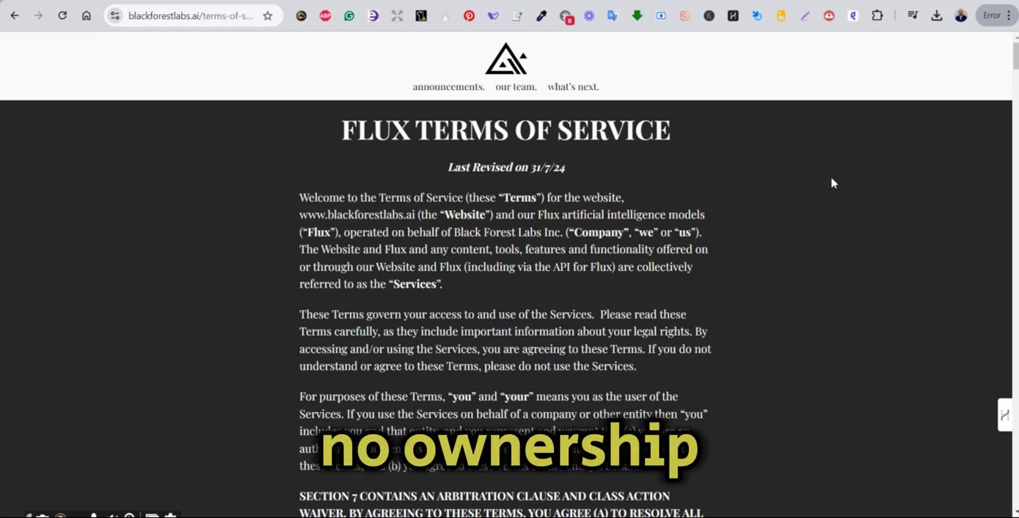
scroll(787, 197, "down", 9)
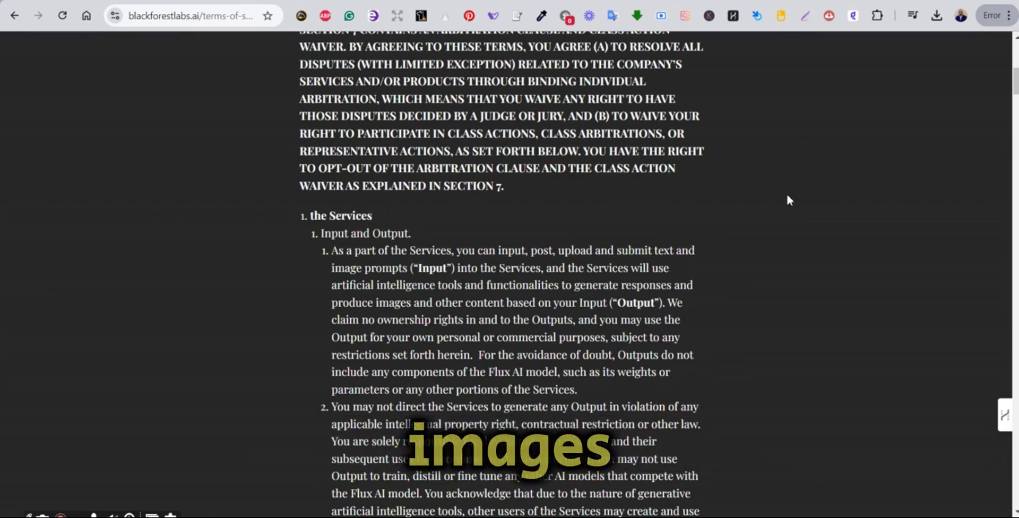
scroll(787, 196, "down", 1)
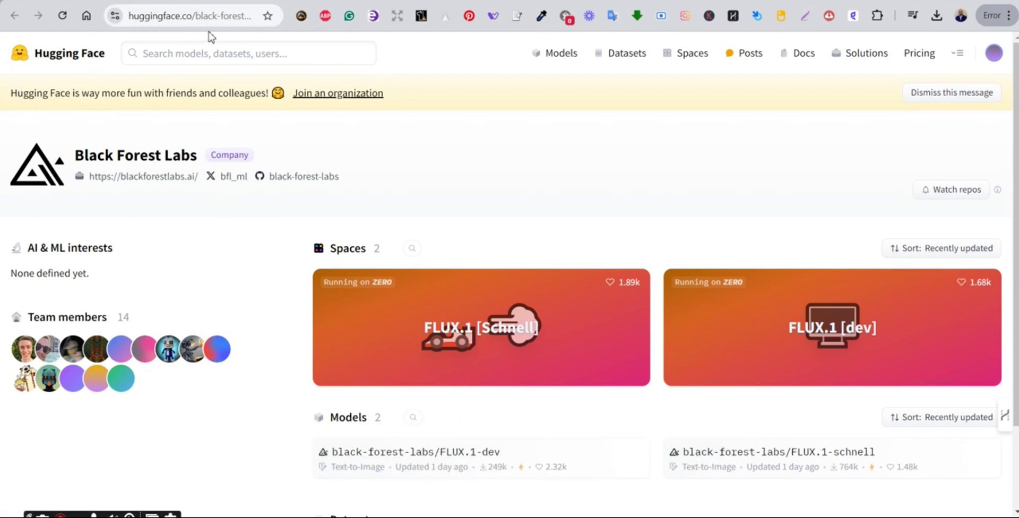
left_click(239, 16)
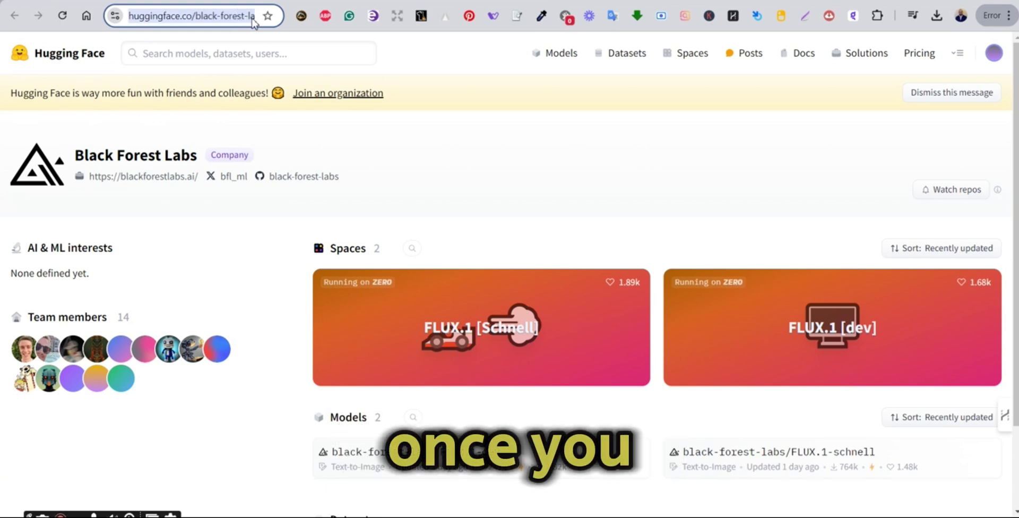
left_click(254, 20)
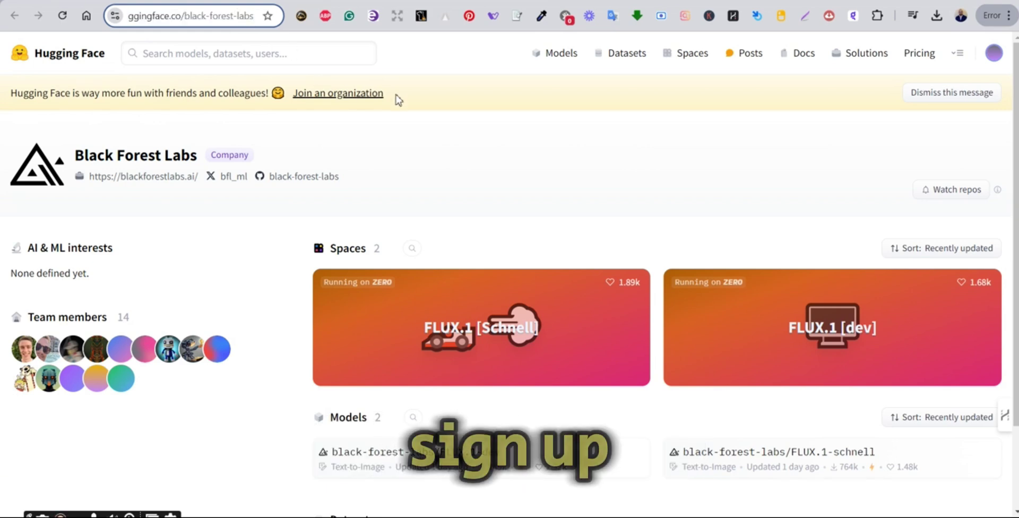
left_click(992, 54)
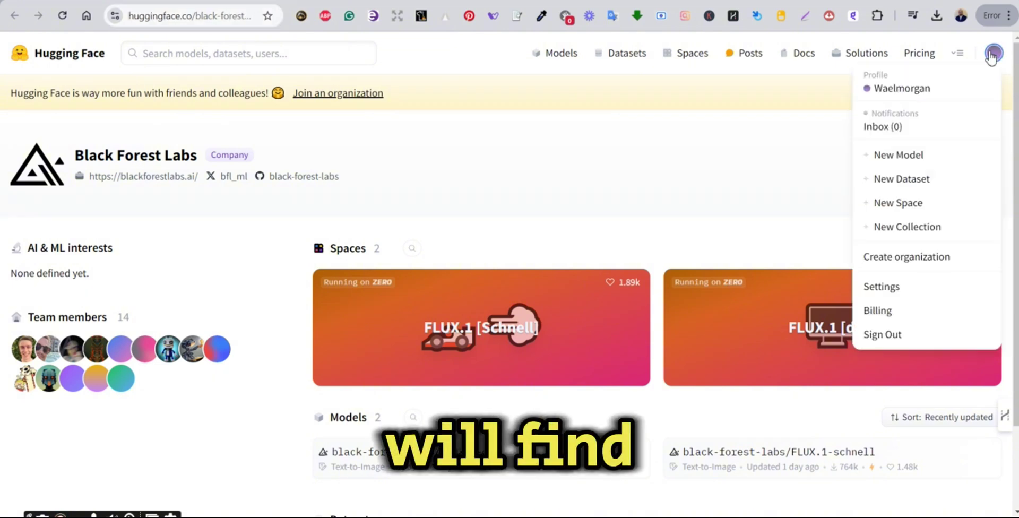
left_click(802, 81)
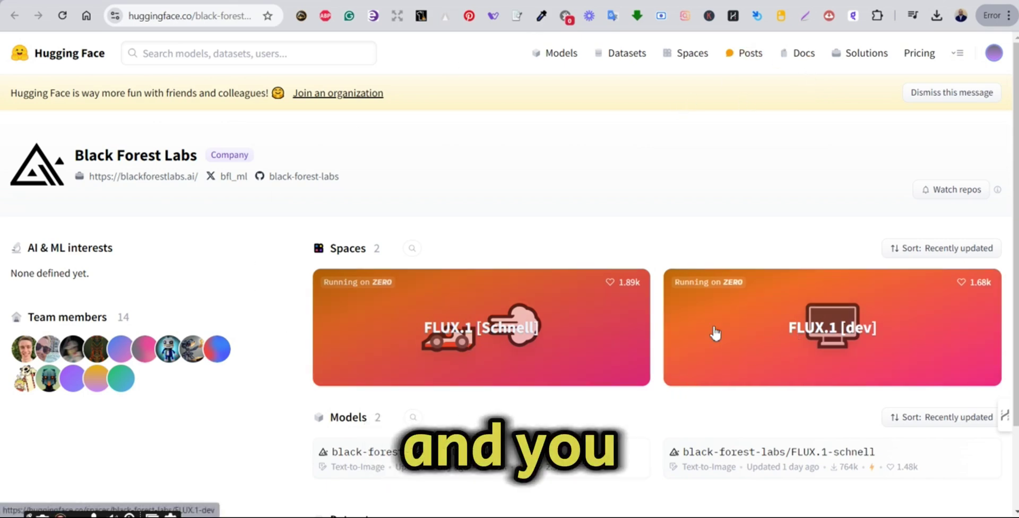
Open the FLUX.1 [dev] space from the Black Forest Labs page on Hugging Face and expand its advanced settings.
scroll(686, 351, "down", 2)
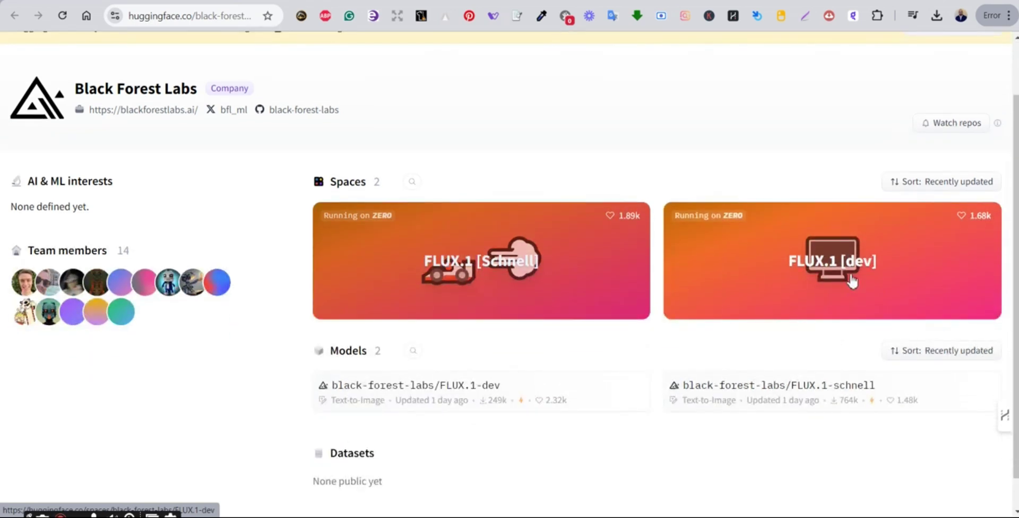
left_click(851, 279)
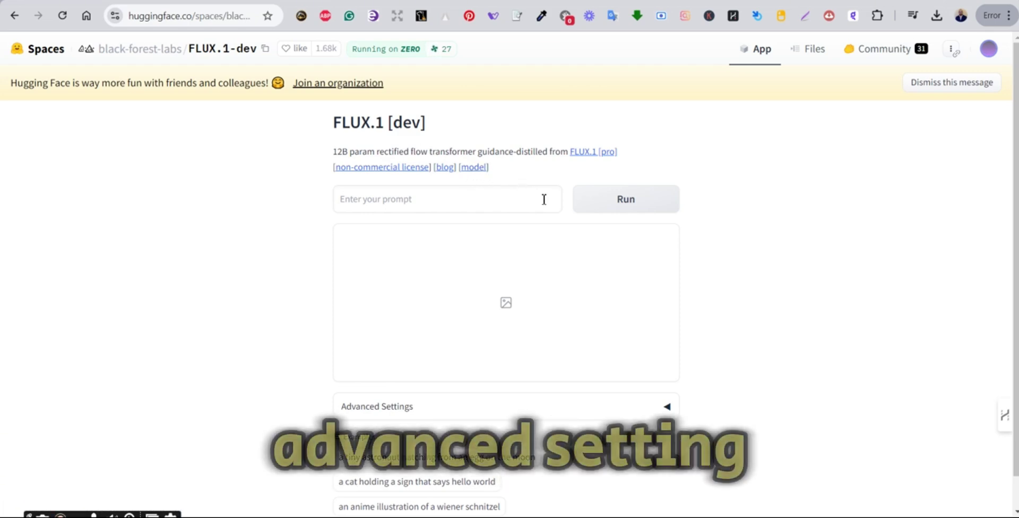
scroll(548, 257, "down", 1)
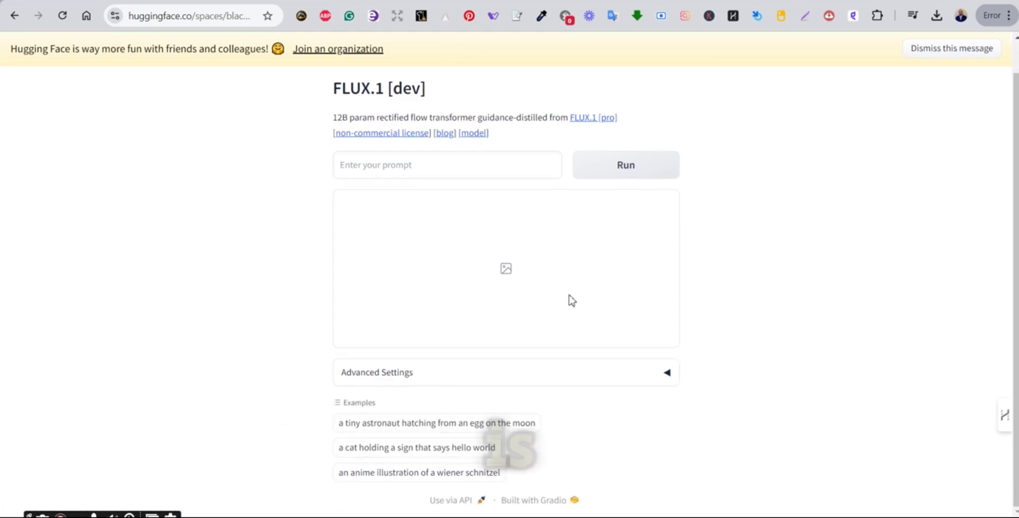
left_click(665, 377)
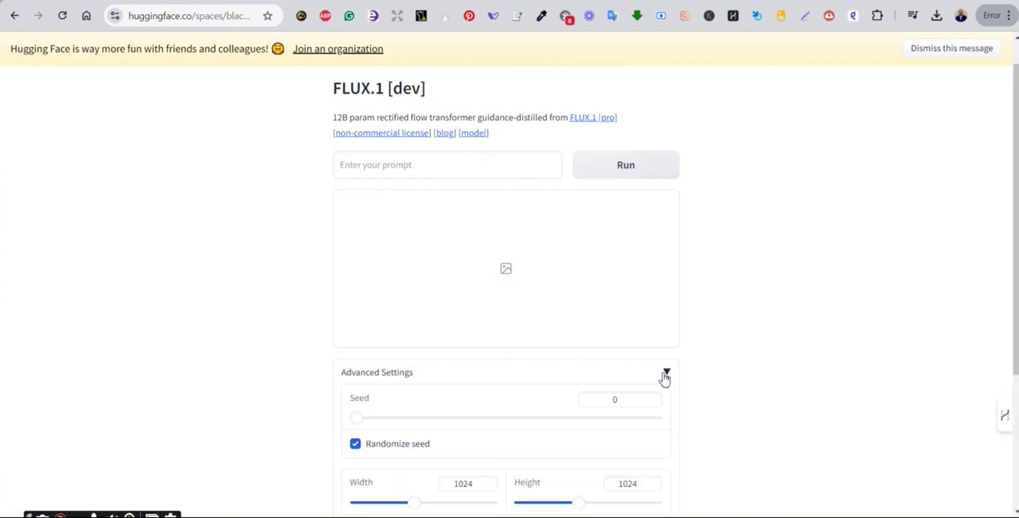
Set the image width to 768 and the number of inference steps to 30.
scroll(658, 378, "down", 3)
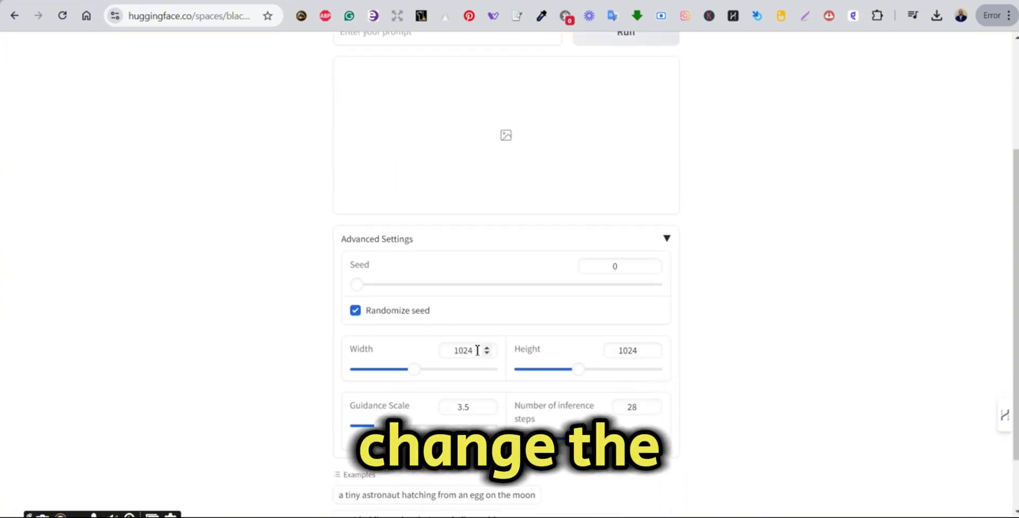
left_click_drag(476, 350, 445, 353)
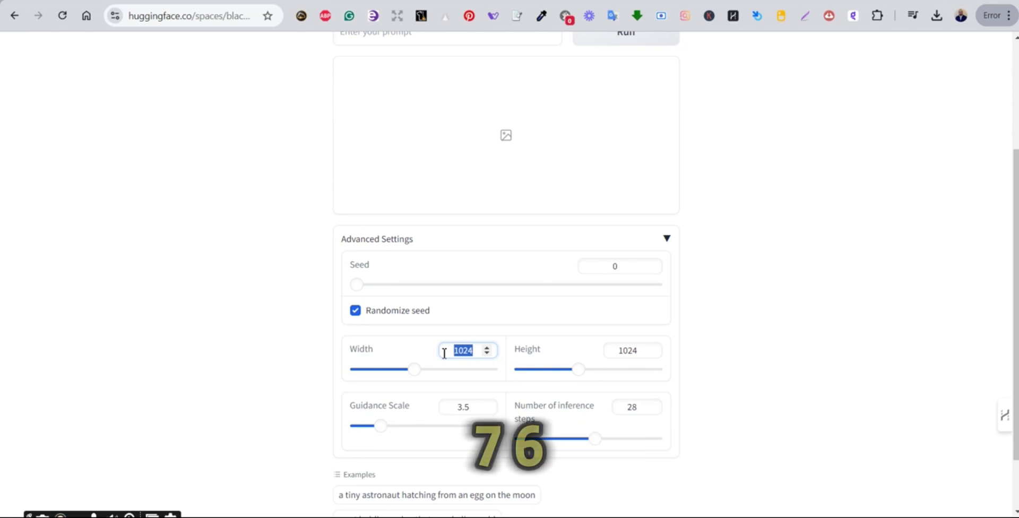
type("768")
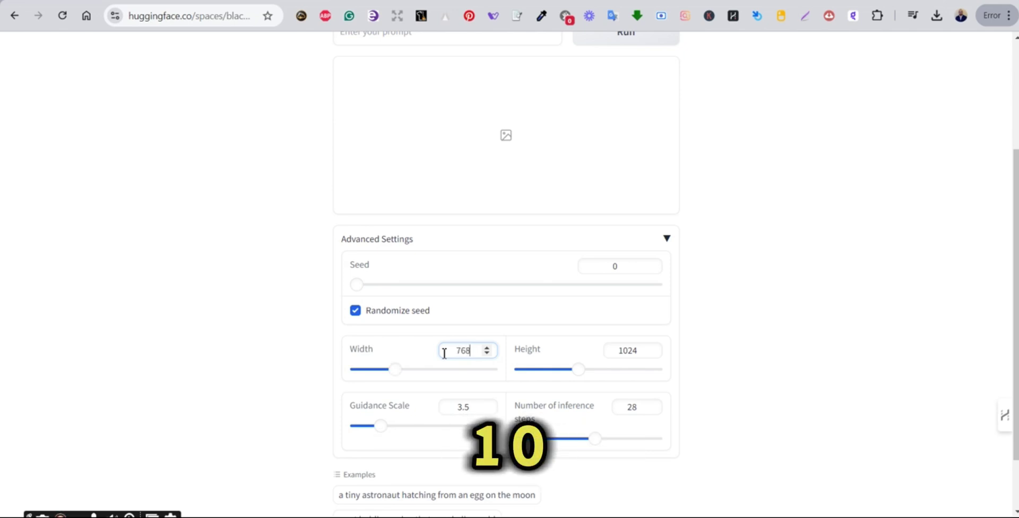
left_click(733, 370)
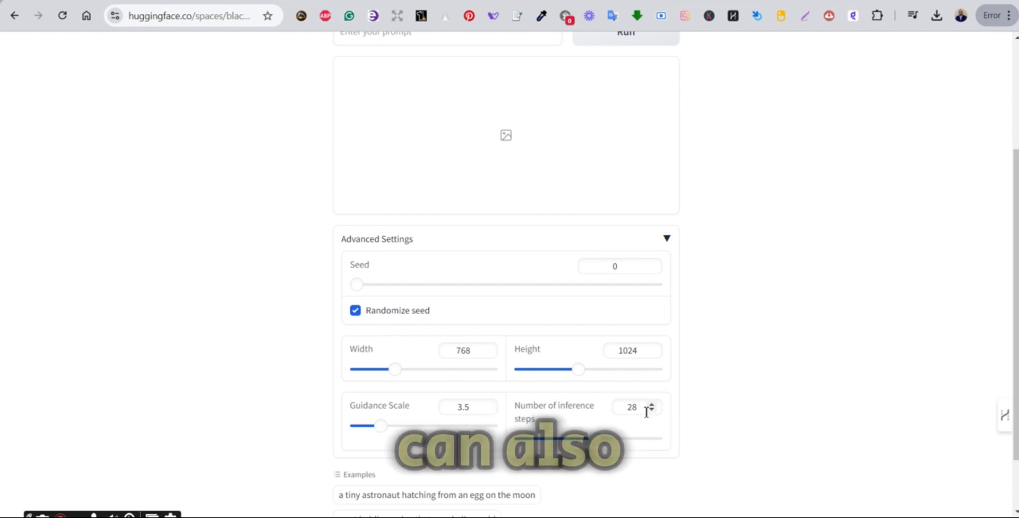
left_click(765, 405)
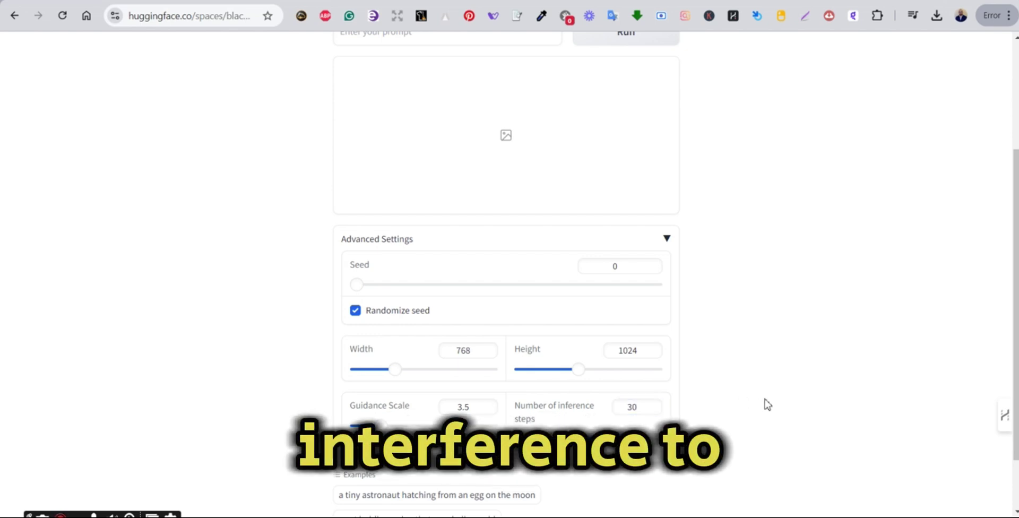
Generate an image from the copied prompt beginning "A vibrant and eye-catching t-shirt design featuring a" and view the result.
scroll(763, 405, "down", 2)
scroll(756, 404, "up", 5)
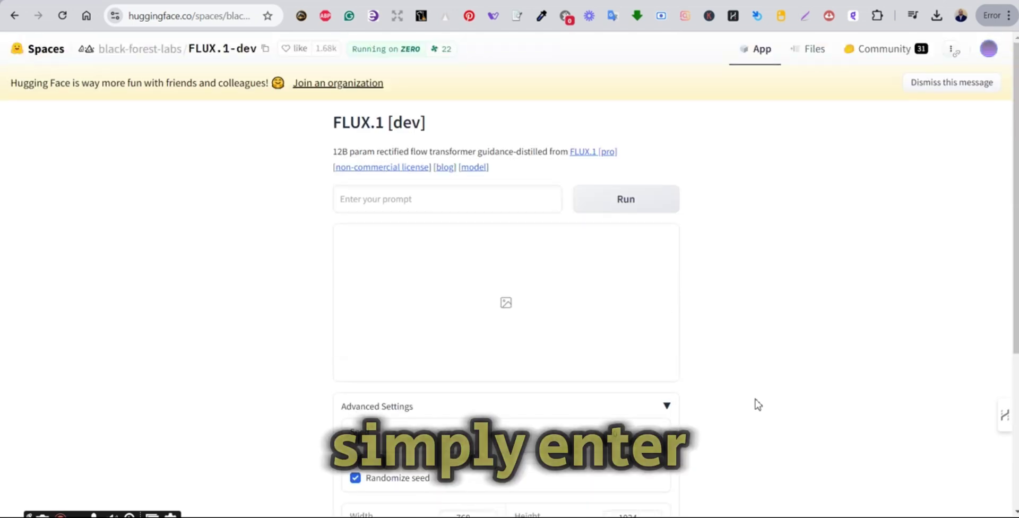
left_click(413, 201)
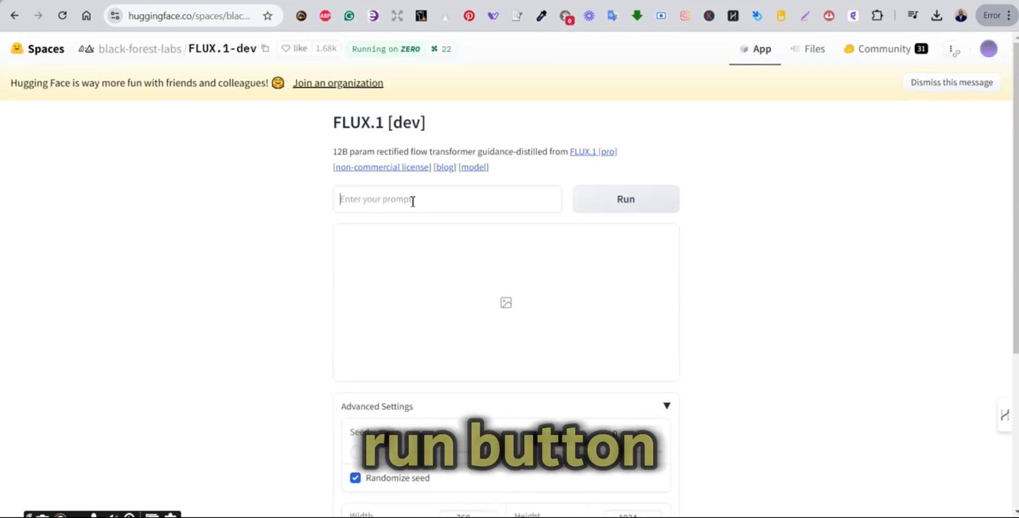
key("ctrl+v")
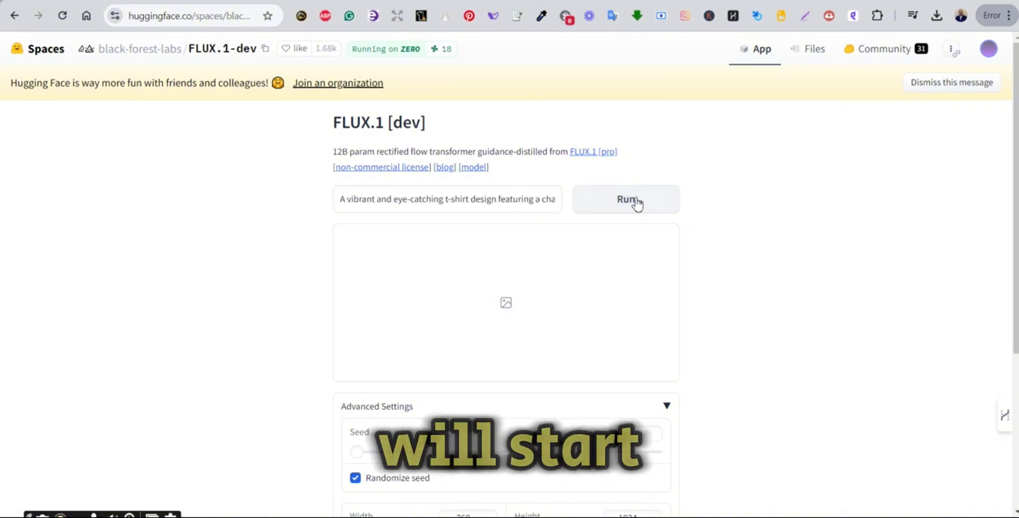
left_click(636, 200)
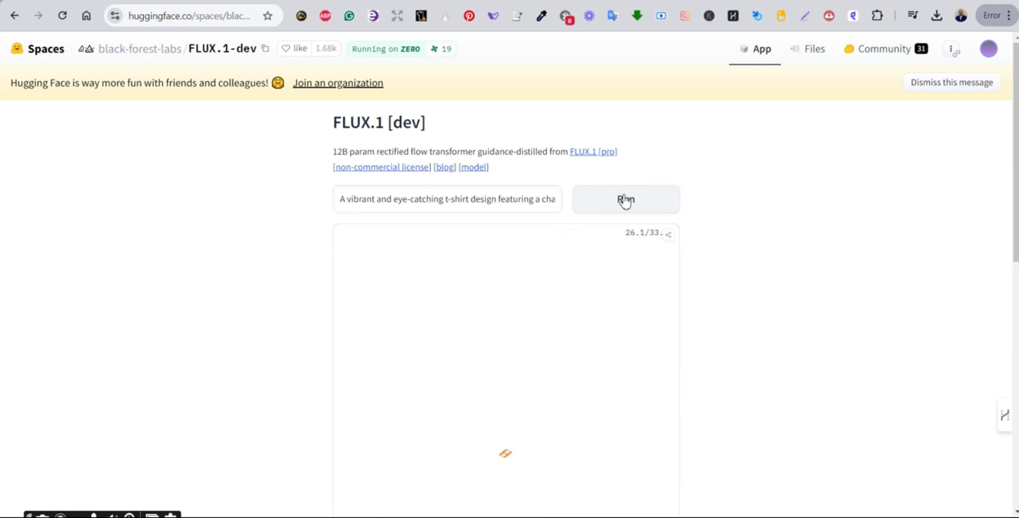
scroll(755, 237, "down", 4)
scroll(756, 238, "up", 1)
scroll(755, 237, "down", 1)
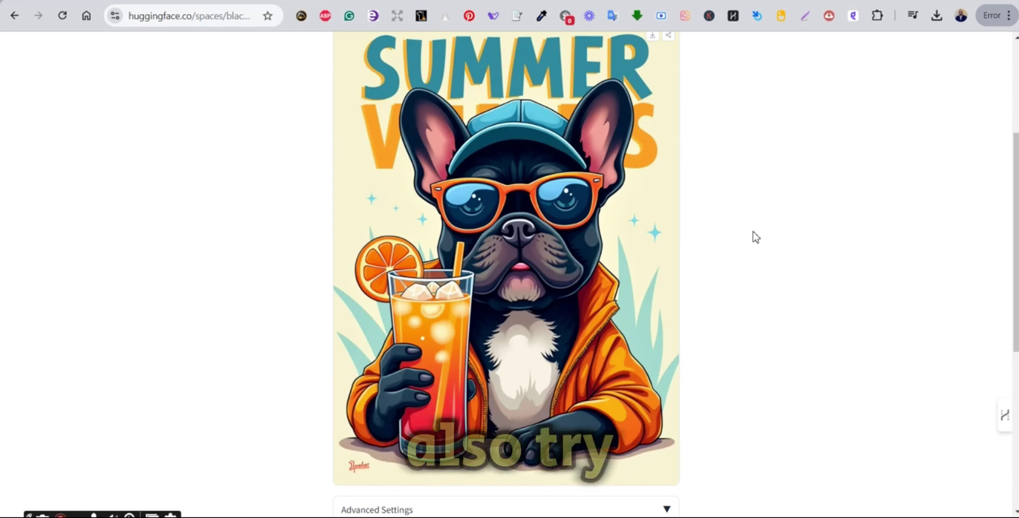
Generate another image from the prompt beginning "A quirky and humorous vector t-shirt design featuring a" and view the result.
scroll(756, 237, "up", 4)
left_click(633, 207)
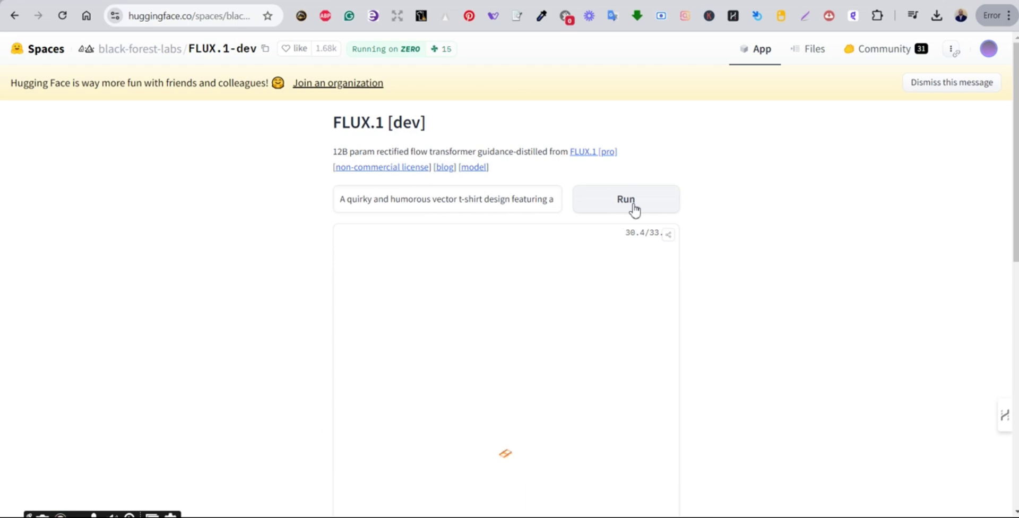
scroll(747, 218, "down", 3)
scroll(746, 217, "down", 2)
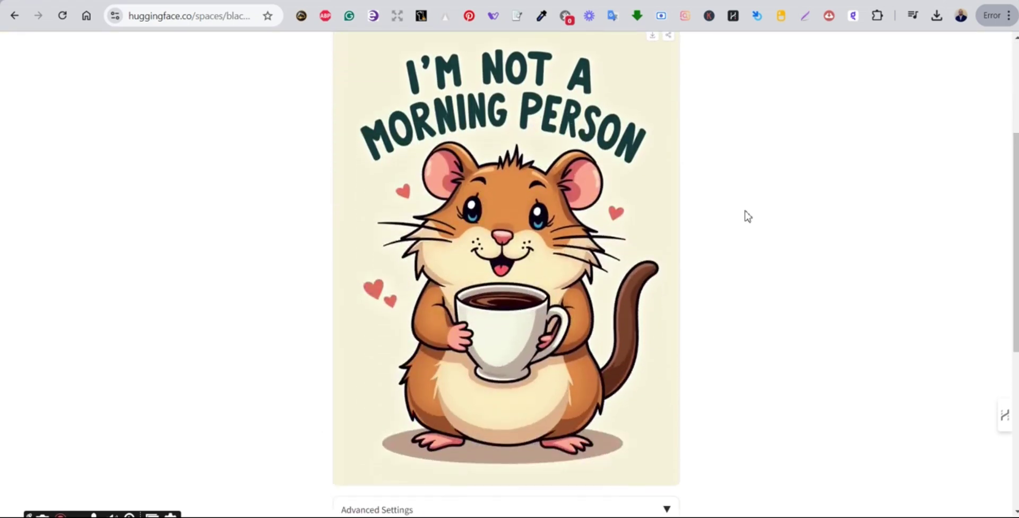
scroll(746, 216, "up", 2)
scroll(747, 216, "down", 2)
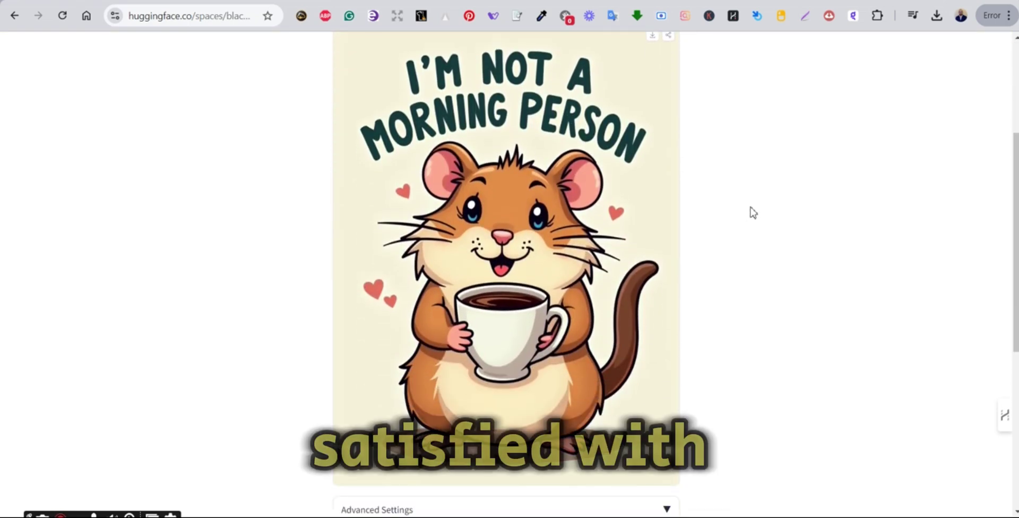
Download the "I'm not a morning person" image as the WEBP file "image (1)" in the Downloads folder.
scroll(759, 212, "up", 1)
scroll(760, 212, "up", 1)
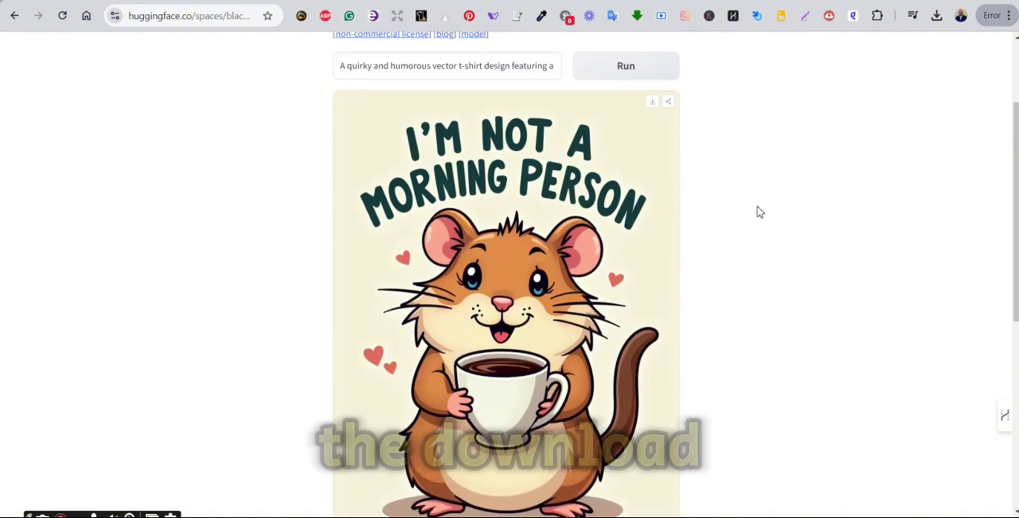
left_click(653, 102)
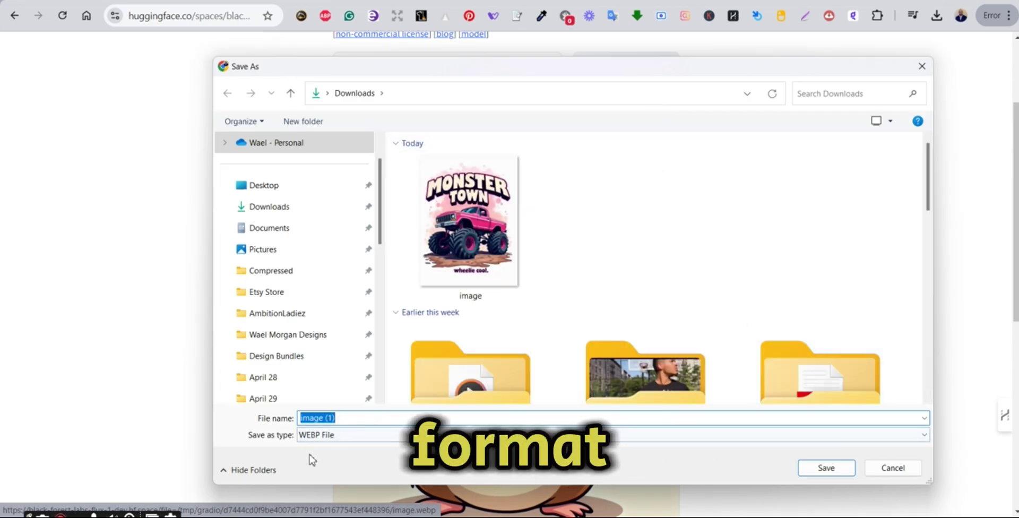
left_click(824, 468)
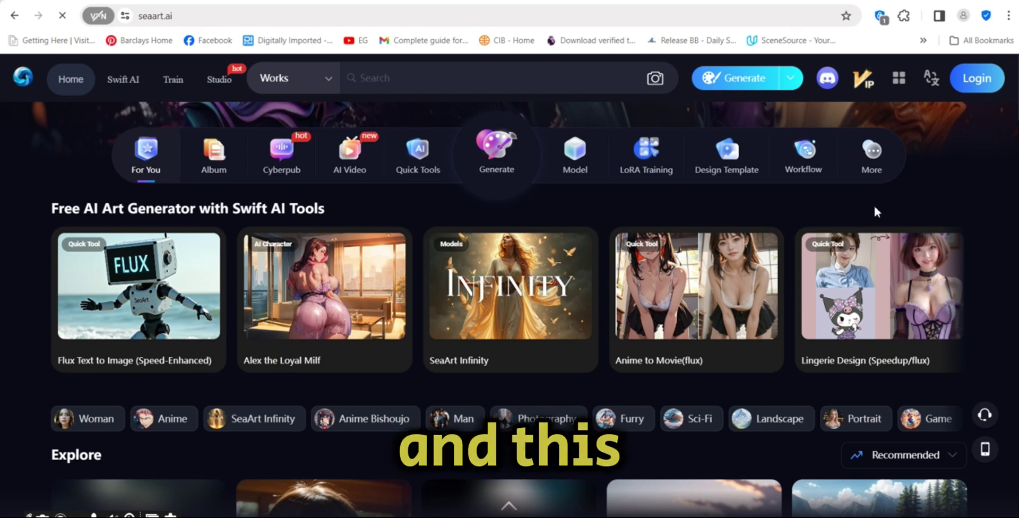
Open the Flux Text to Image (Speed-Enhanced) tool on SeaArt and set its image ratio to 3:4.
left_click(166, 291)
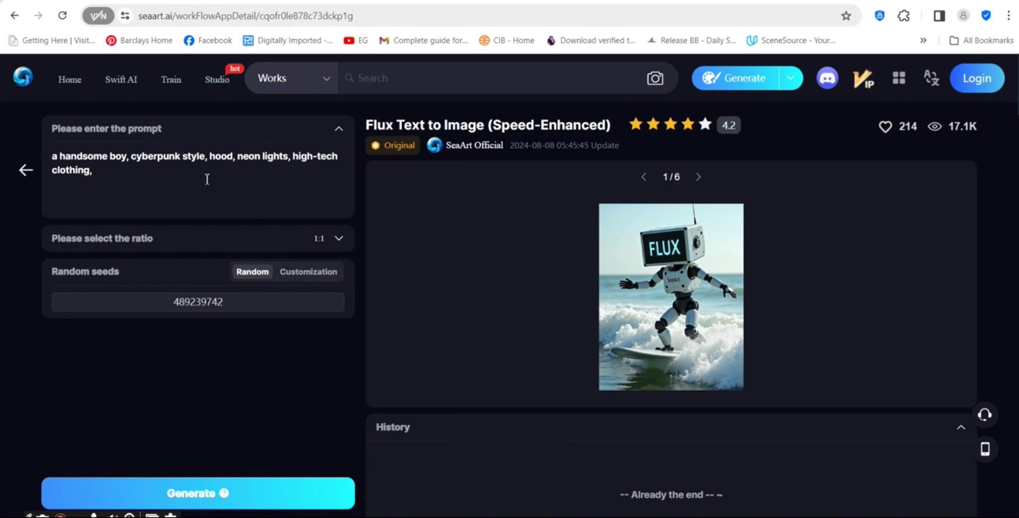
left_click(337, 240)
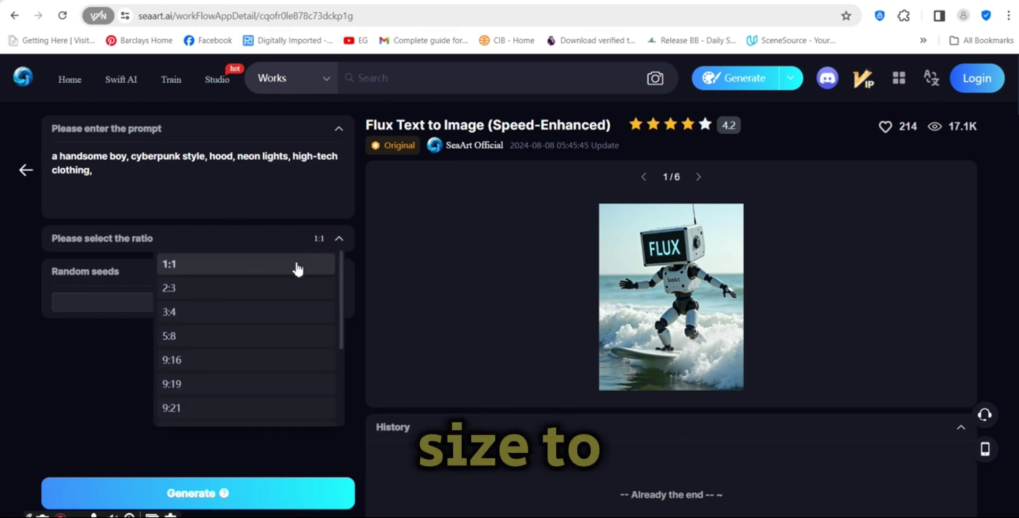
left_click(219, 317)
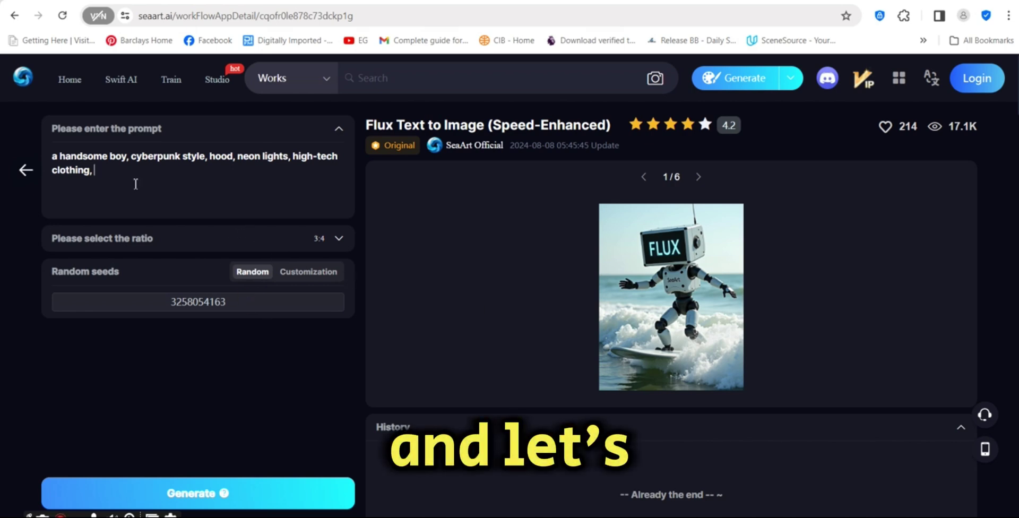
Replace the sample prompt with the copied one beginning "A colorful and lively 2D flat design featuring a pink monster truck" and review it.
left_click_drag(136, 183, 27, 166)
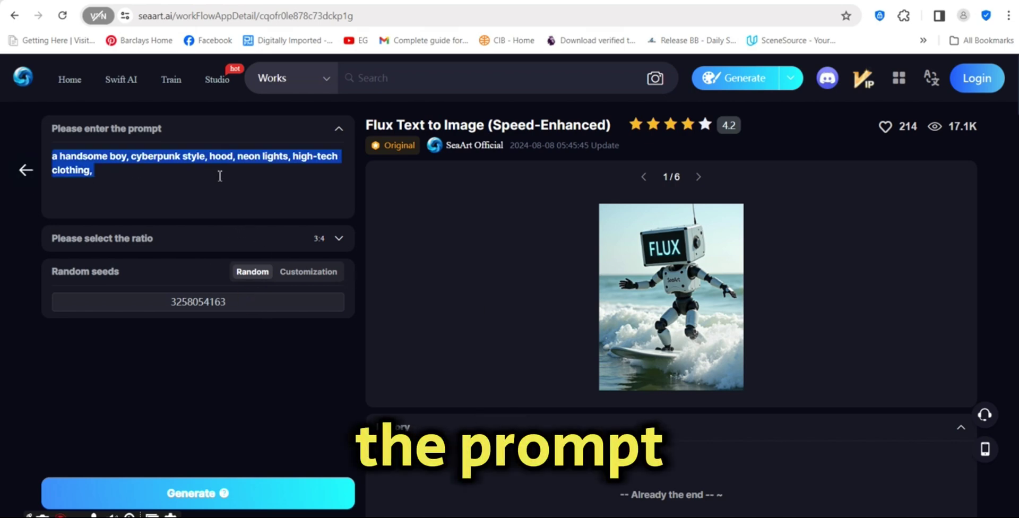
key("BackSpace")
key("ctrl+v")
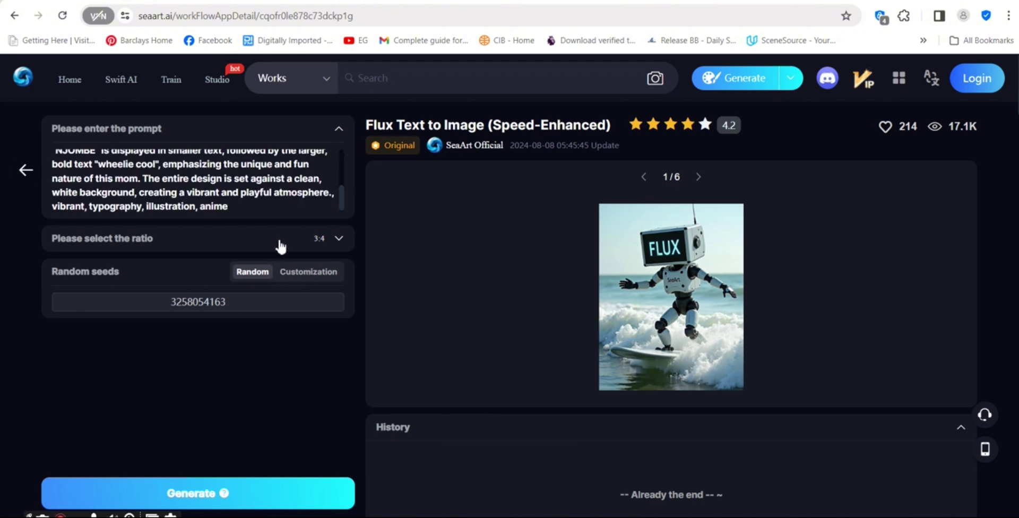
scroll(345, 197, "up", 3)
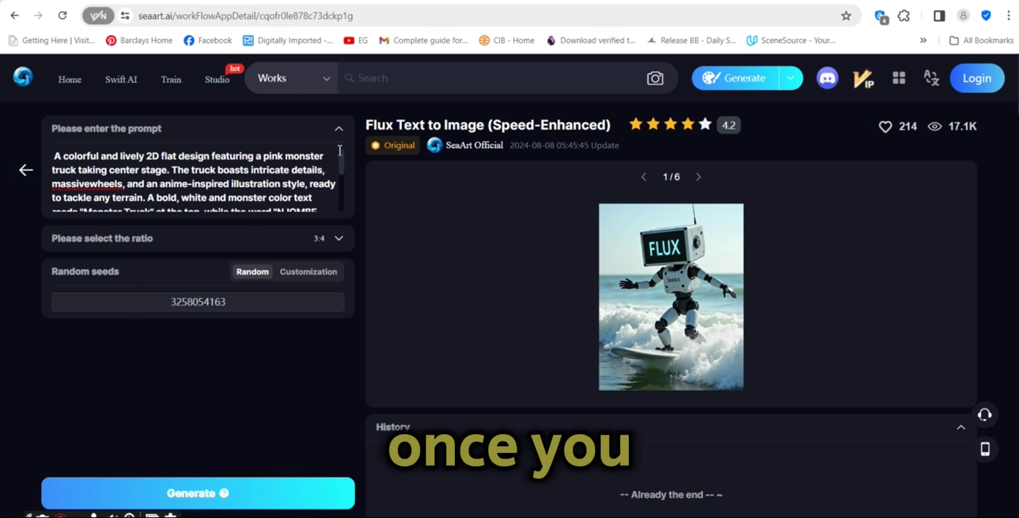
scroll(336, 174, "down", 1)
scroll(336, 174, "down", 3)
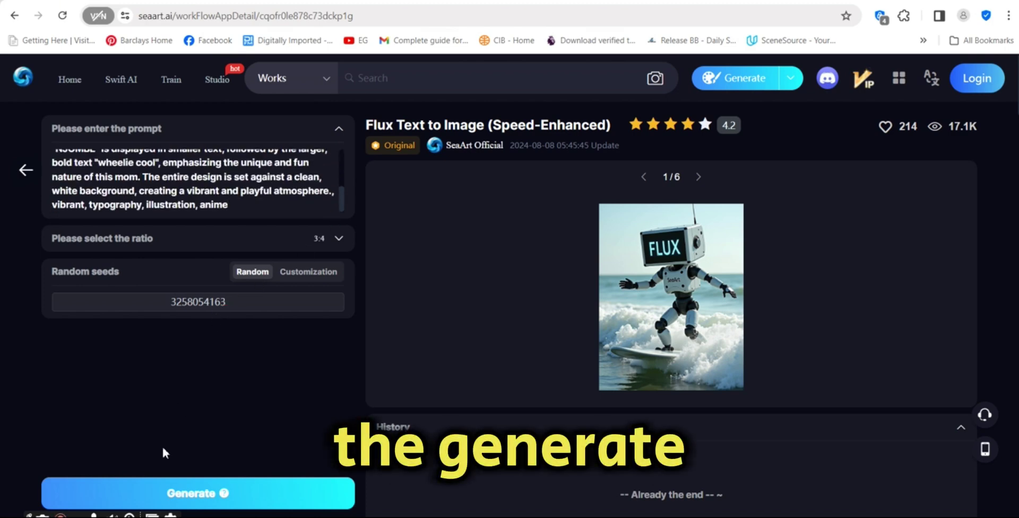
Generate the image from the monster truck prompt, dismissing the free-trial offer and claiming the single daily reward.
left_click(198, 491)
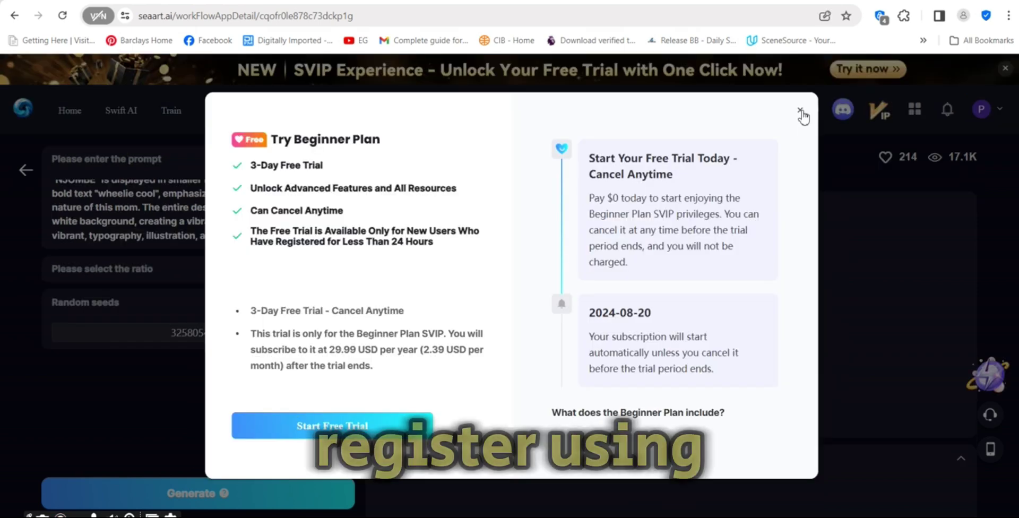
left_click(801, 113)
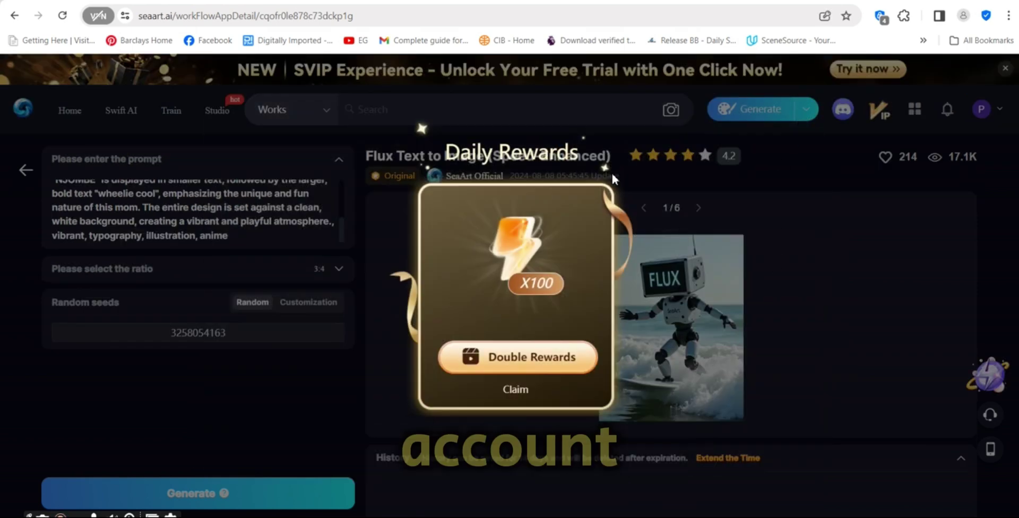
left_click(514, 389)
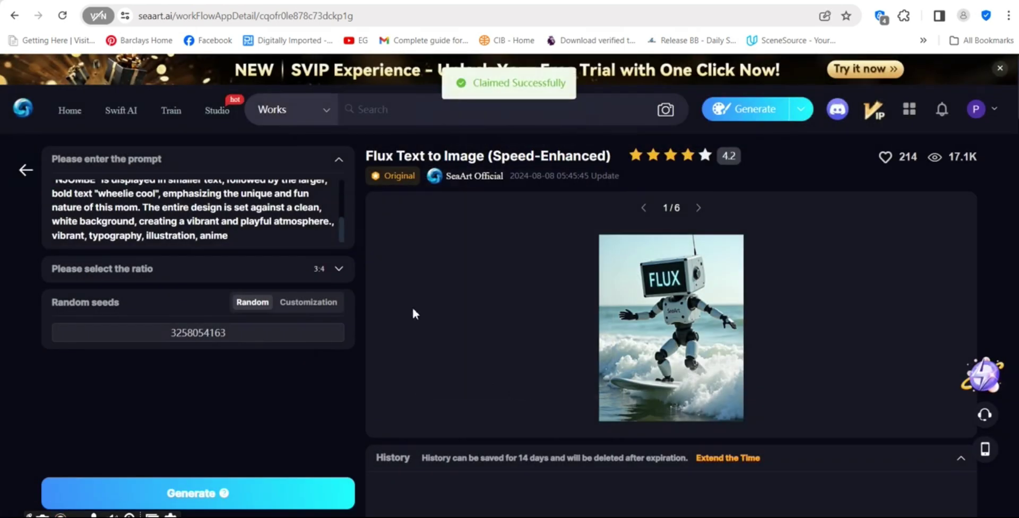
left_click(213, 493)
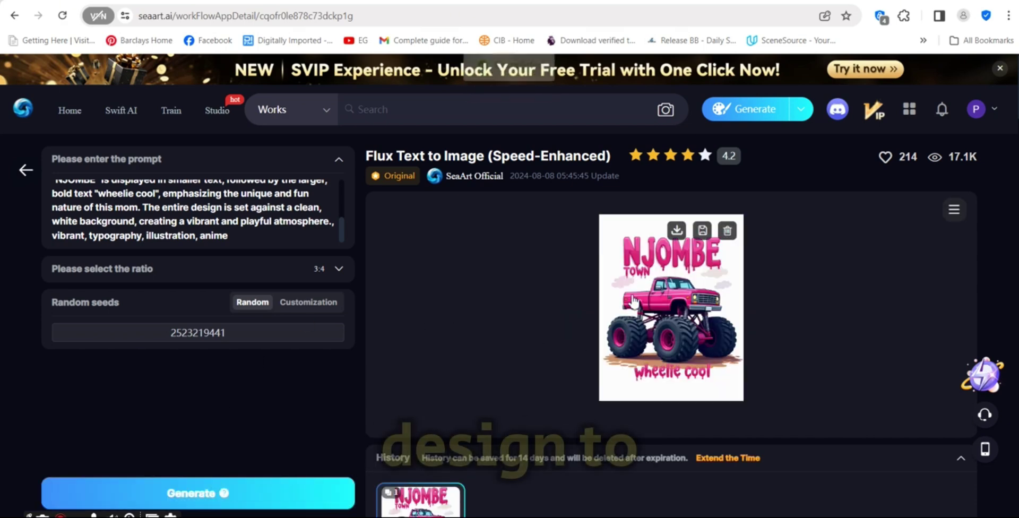
View the generated pink monster truck design at full size and save it.
left_click(651, 286)
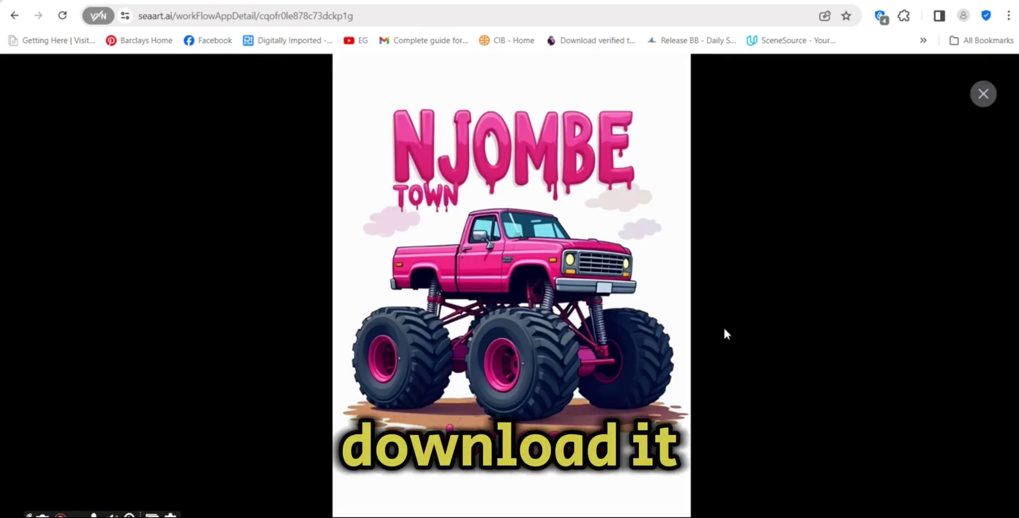
left_click(765, 265)
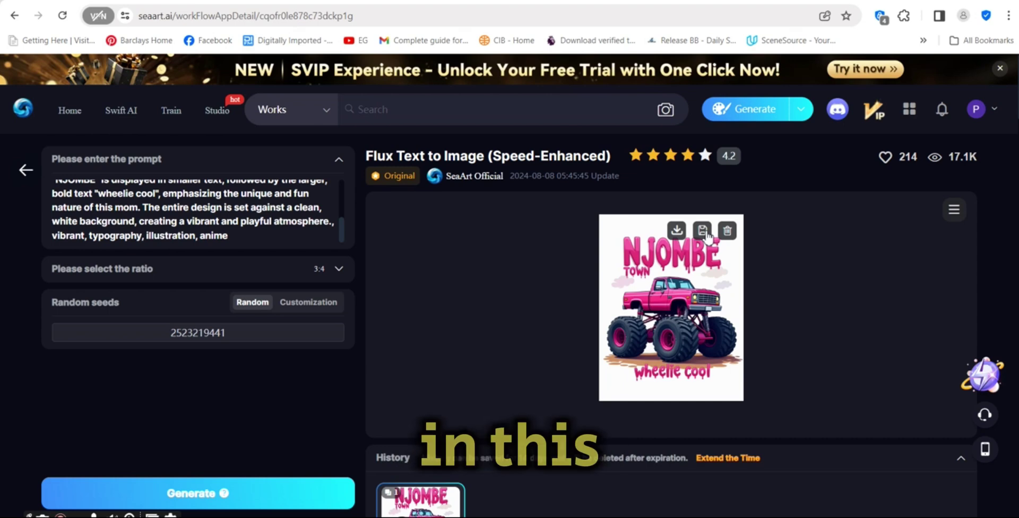
left_click(702, 230)
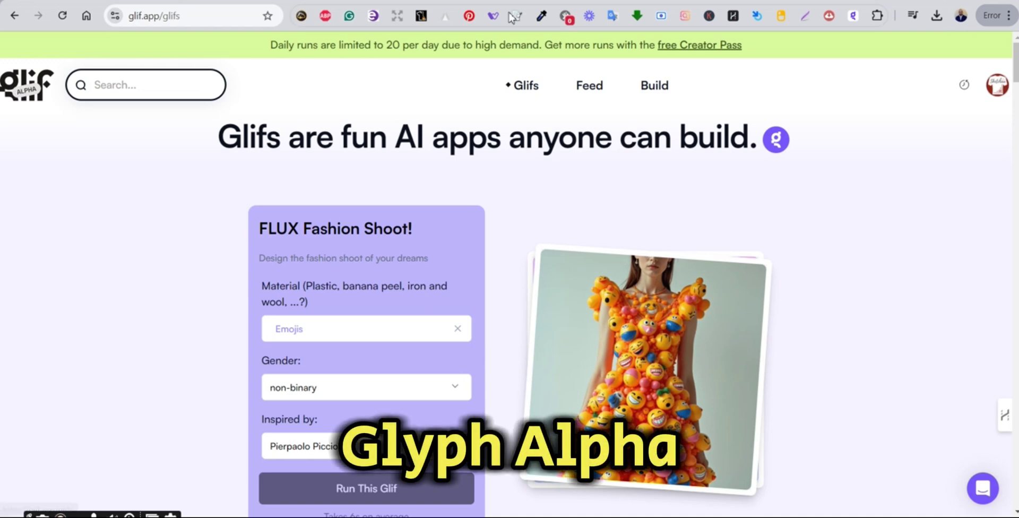
Build a new glif on glif.app, starting with a Text Input block whose question label is "Prompt".
left_click(662, 87)
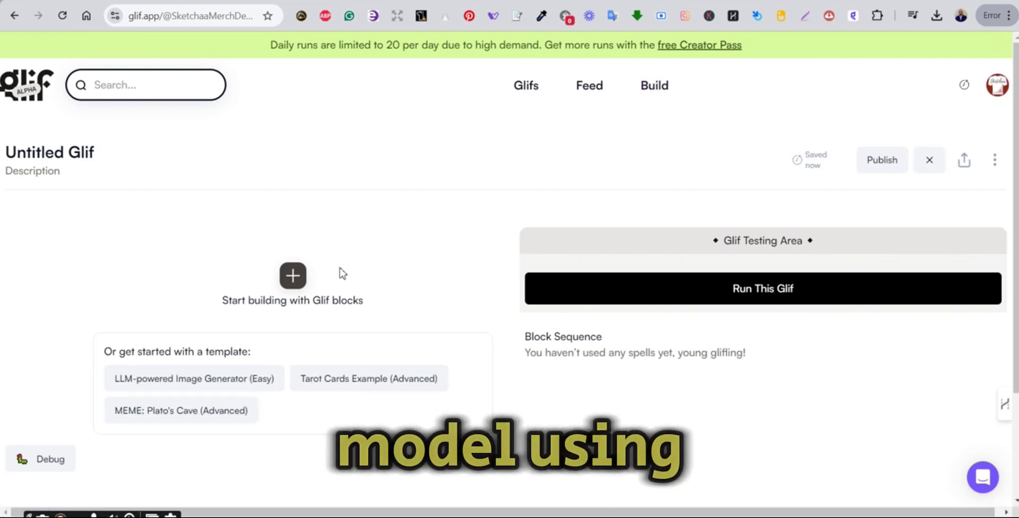
left_click(293, 277)
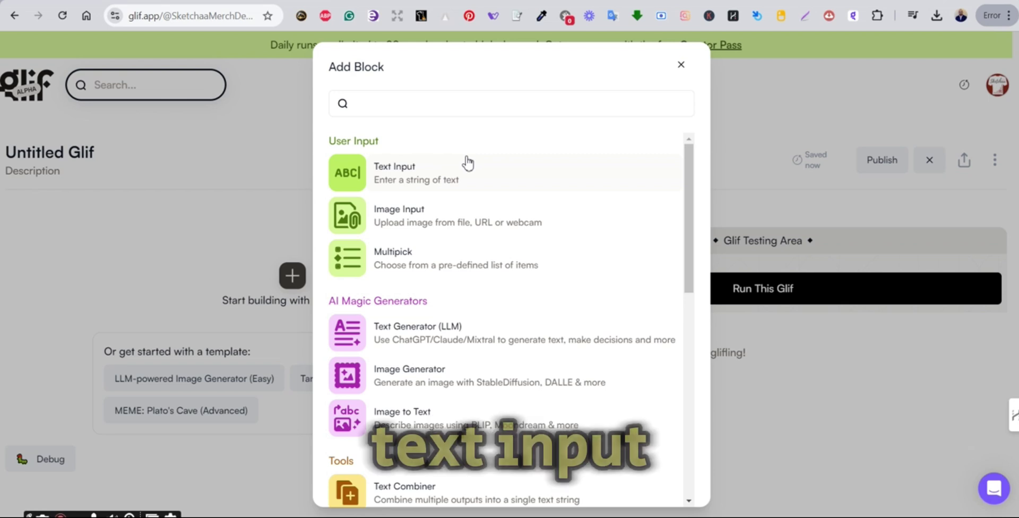
left_click(447, 184)
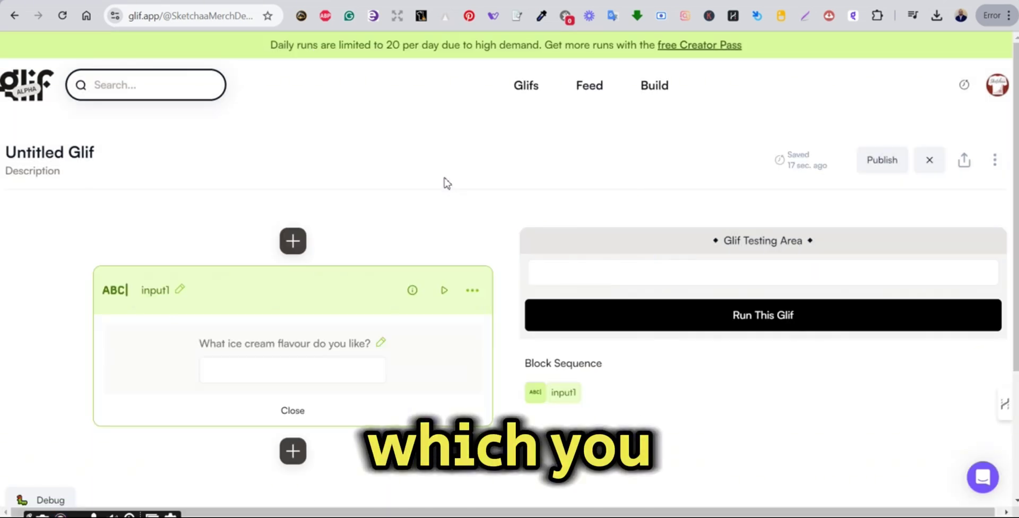
left_click(329, 347)
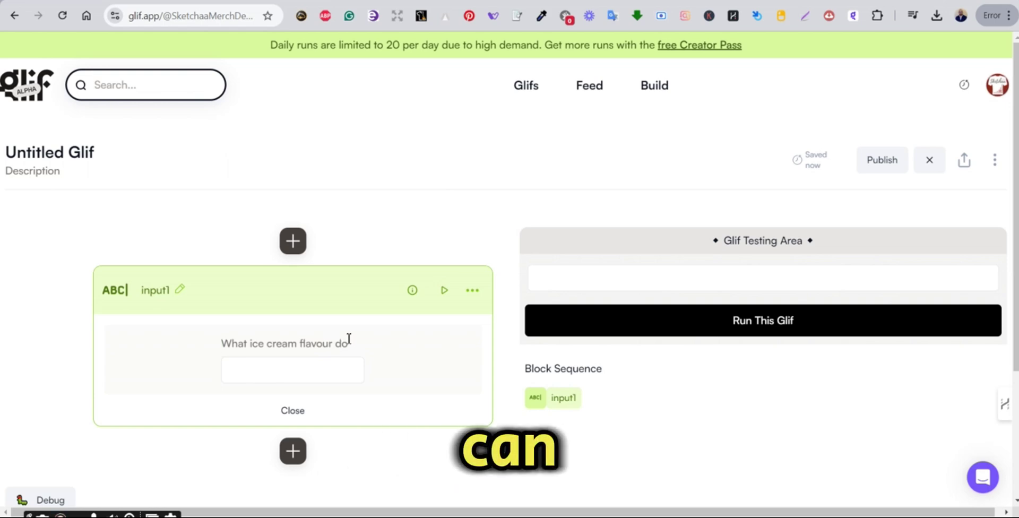
type("Promp")
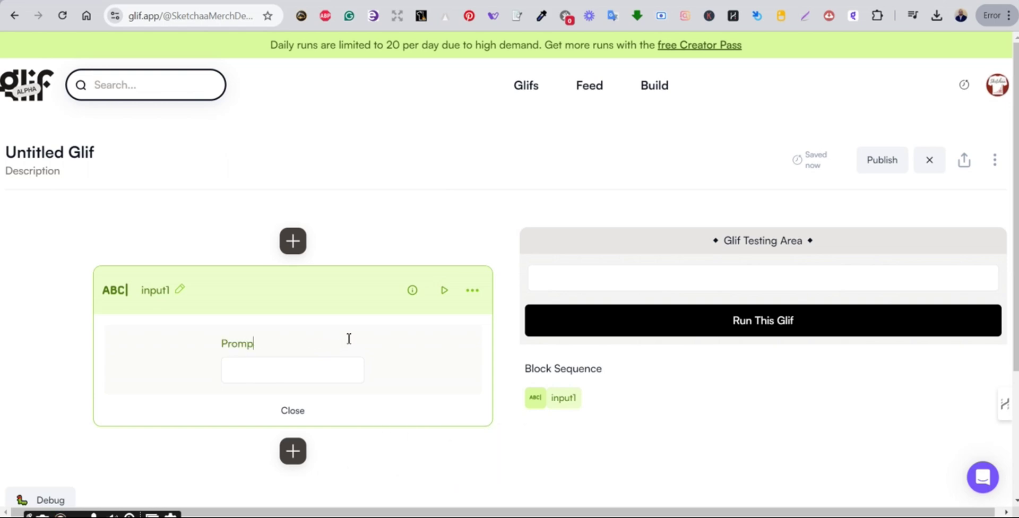
type("t")
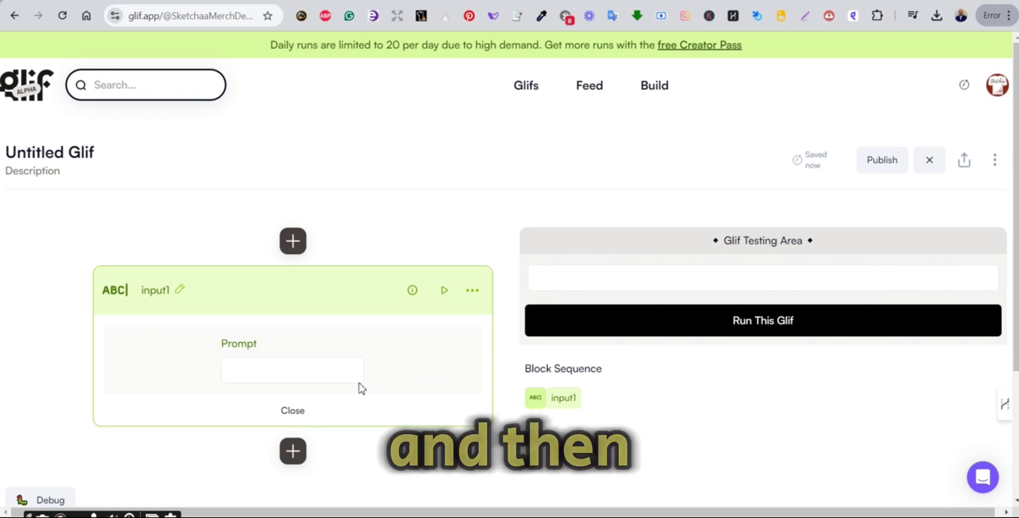
Add an Image Generator block after the Prompt text input block.
left_click(292, 451)
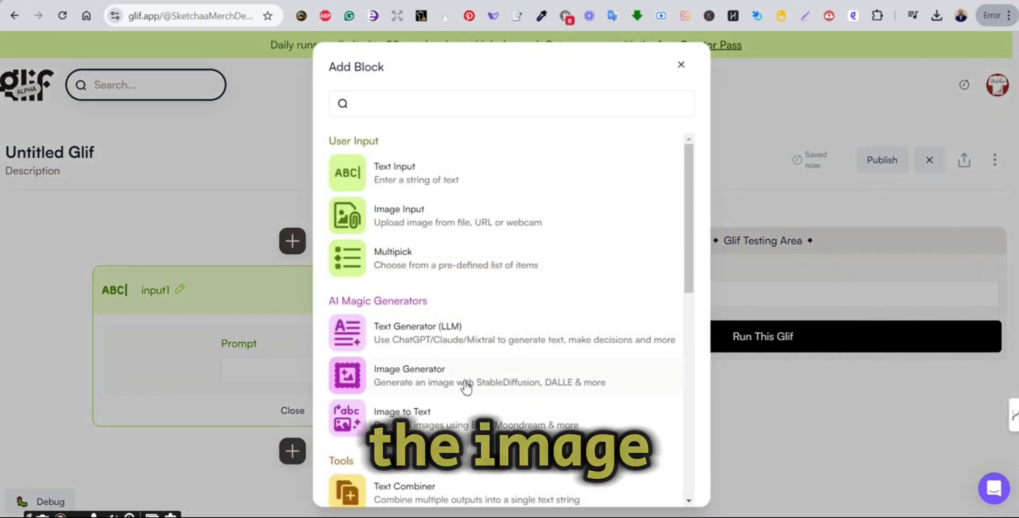
scroll(465, 387, "down", 1)
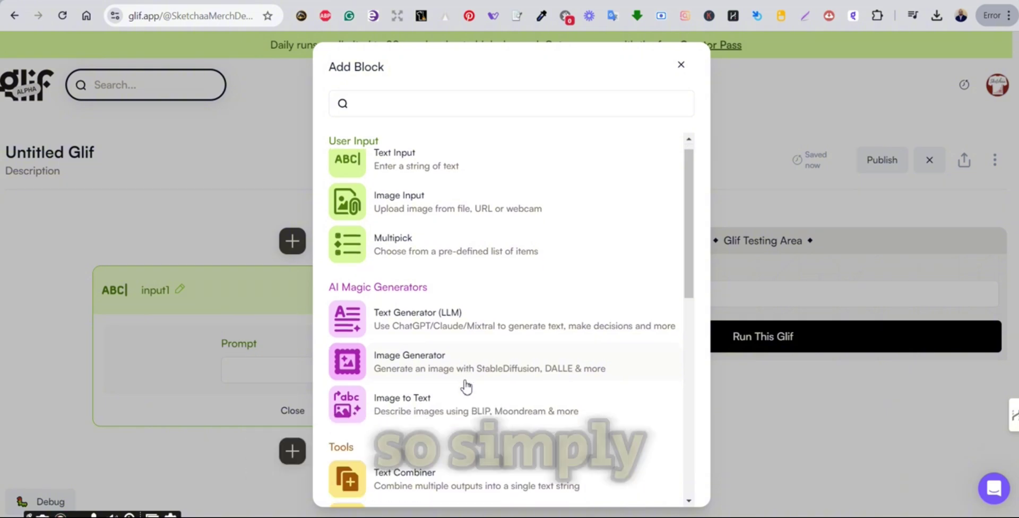
scroll(466, 388, "down", 3)
left_click(477, 247)
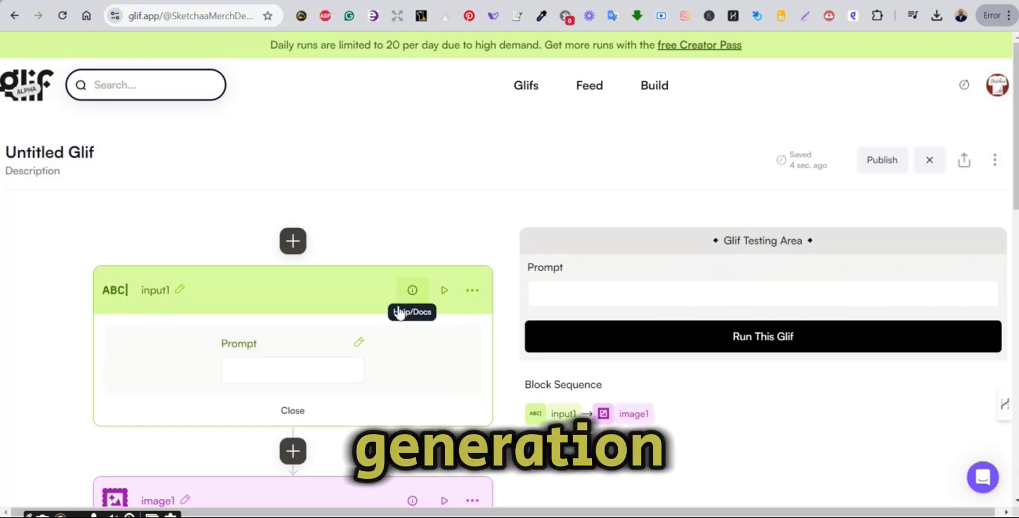
Set the image block's generation model to Flux Pro and its image size to Portrait (3:4).
scroll(399, 313, "down", 8)
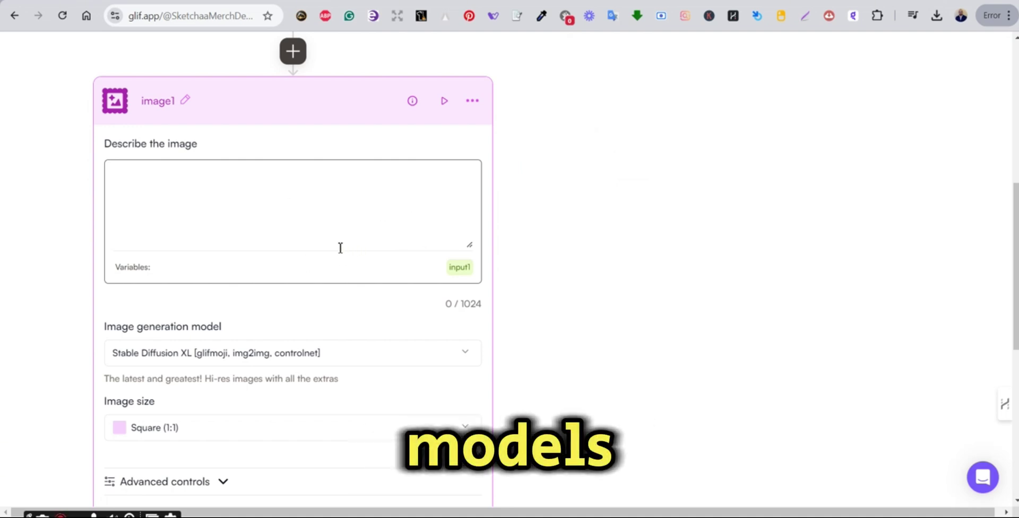
scroll(340, 248, "down", 1)
left_click(456, 293)
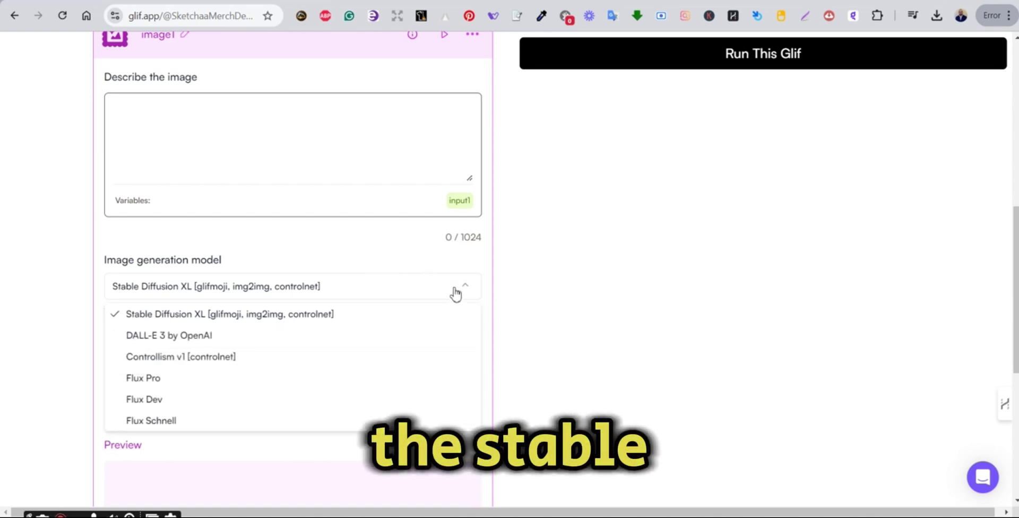
left_click(290, 374)
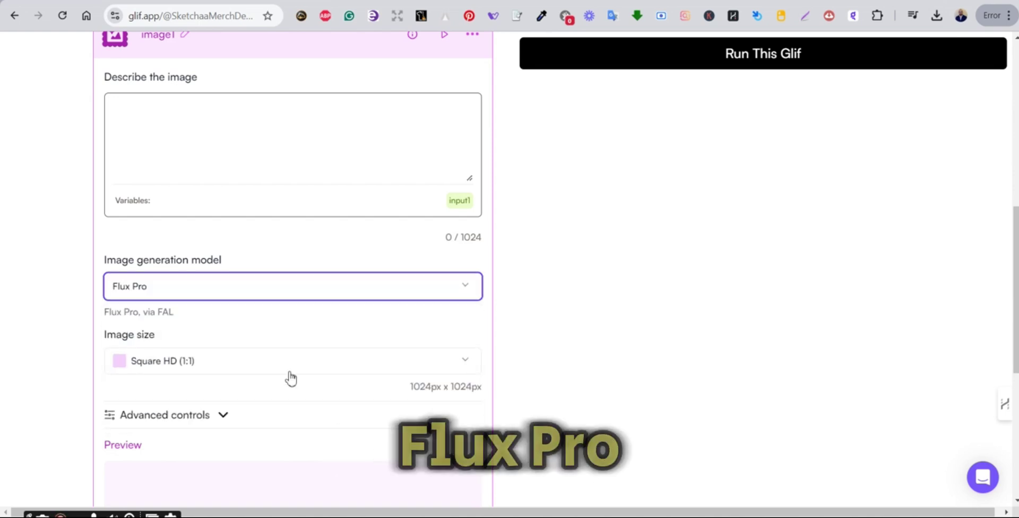
left_click(463, 363)
scroll(419, 359, "down", 3)
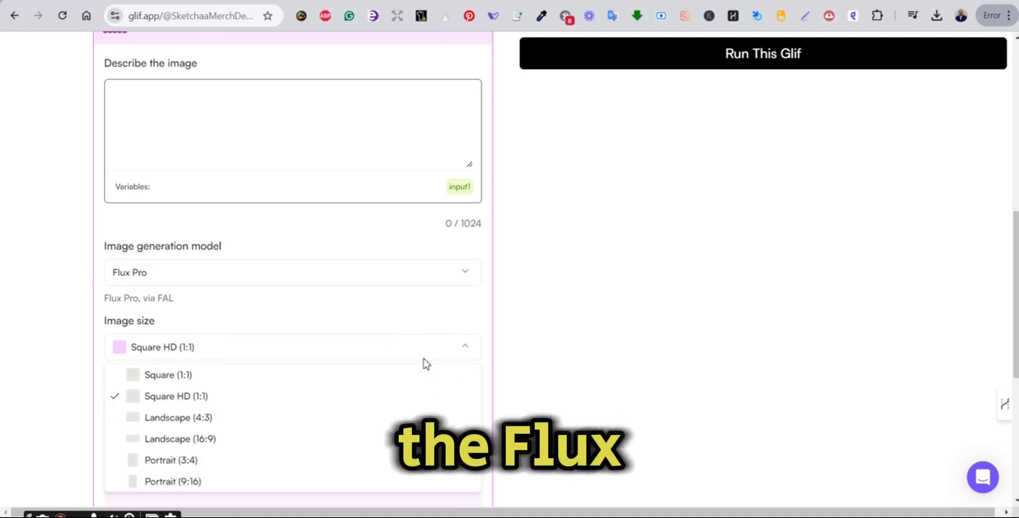
left_click(382, 347)
scroll(433, 362, "up", 3)
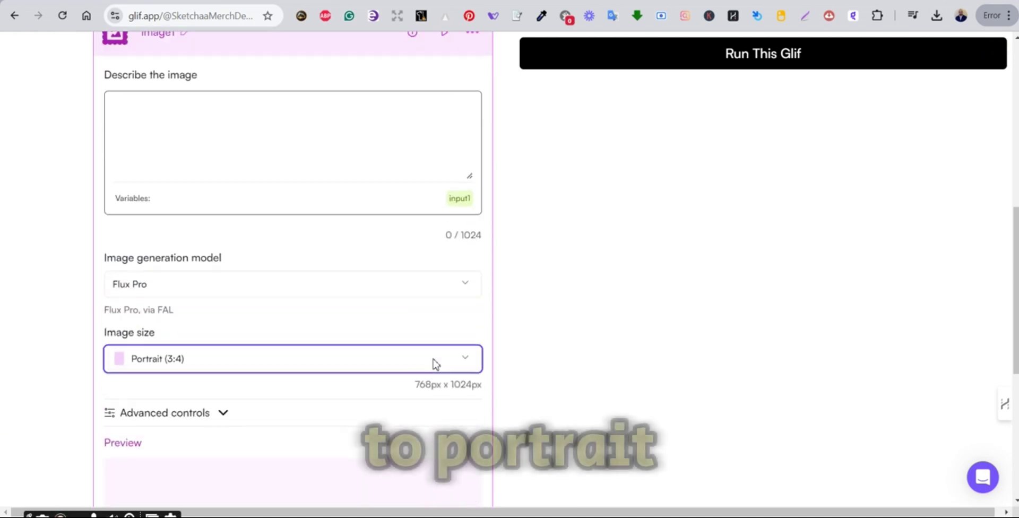
Rename the untitled glif as "T-shirt design".
scroll(435, 364, "up", 7)
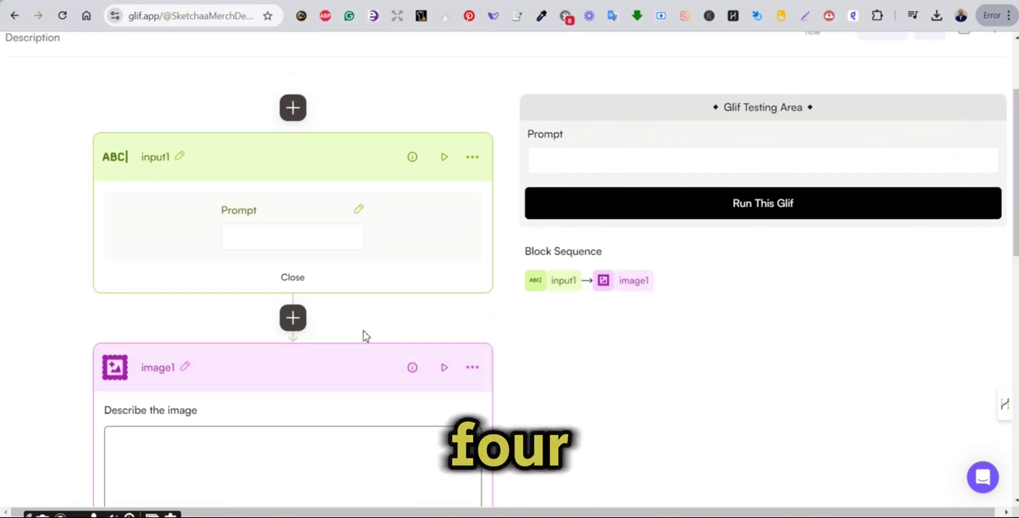
scroll(364, 330, "down", 3)
scroll(364, 330, "up", 6)
left_click(86, 154)
key("BackSpace")
key("BackSpace")
key("BackSpace")
key("BackSpace")
key("BackSpace")
key("BackSpace")
key("BackSpace")
key("BackSpace")
key("BackSpace")
key("BackSpace")
key("BackSpace")
key("BackSpace")
key("BackSpace")
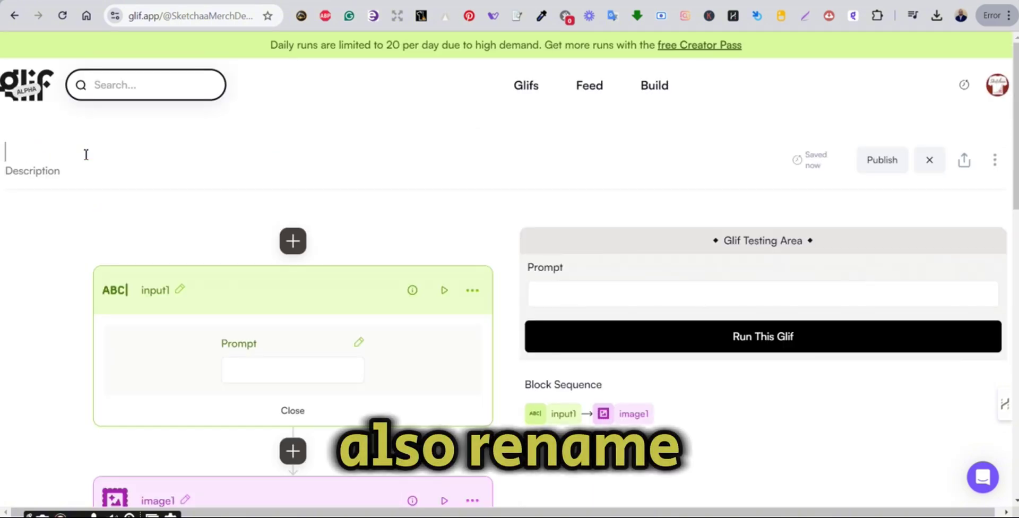
type("T-shirt de")
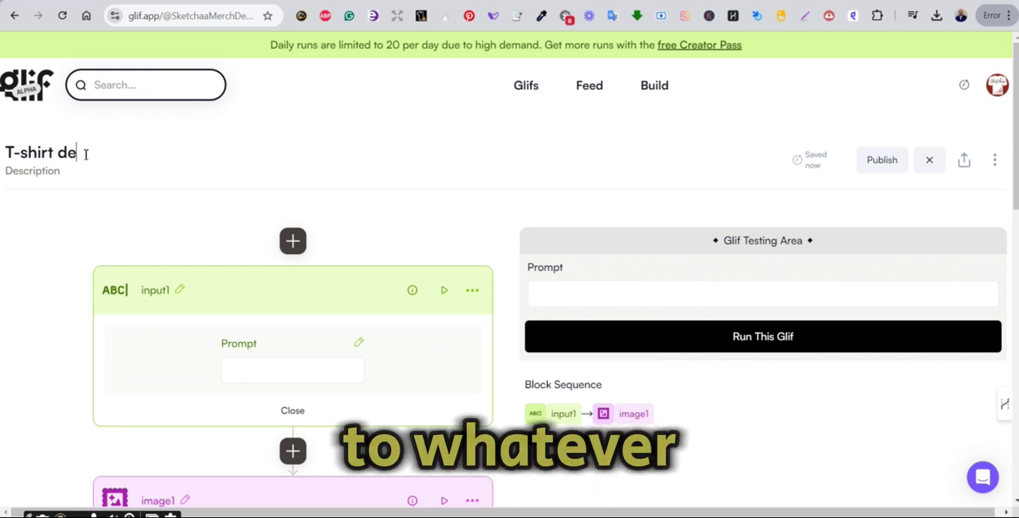
type("sign")
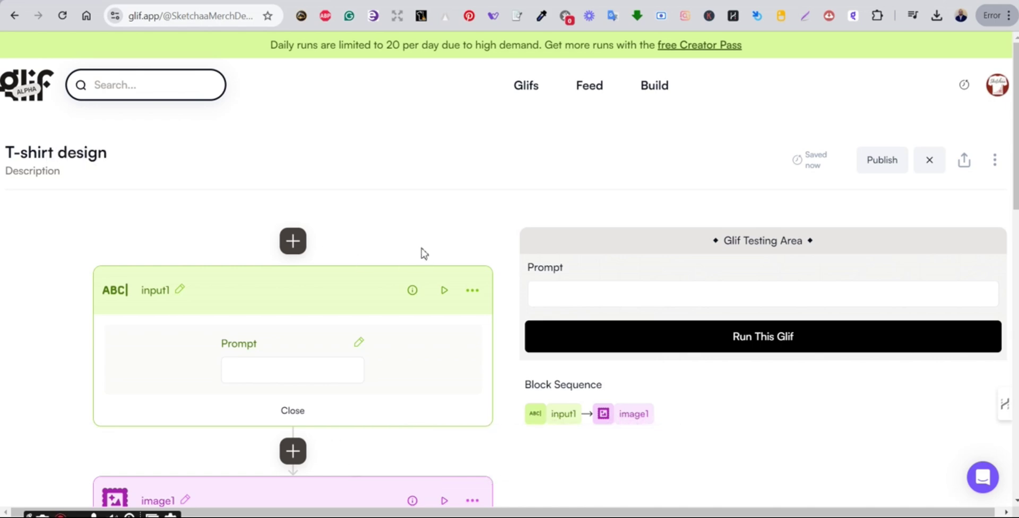
Publish the T-shirt design glif and run it with the copied "NJOMBE TOWN" and "wheelie cool" design prompt.
left_click(872, 160)
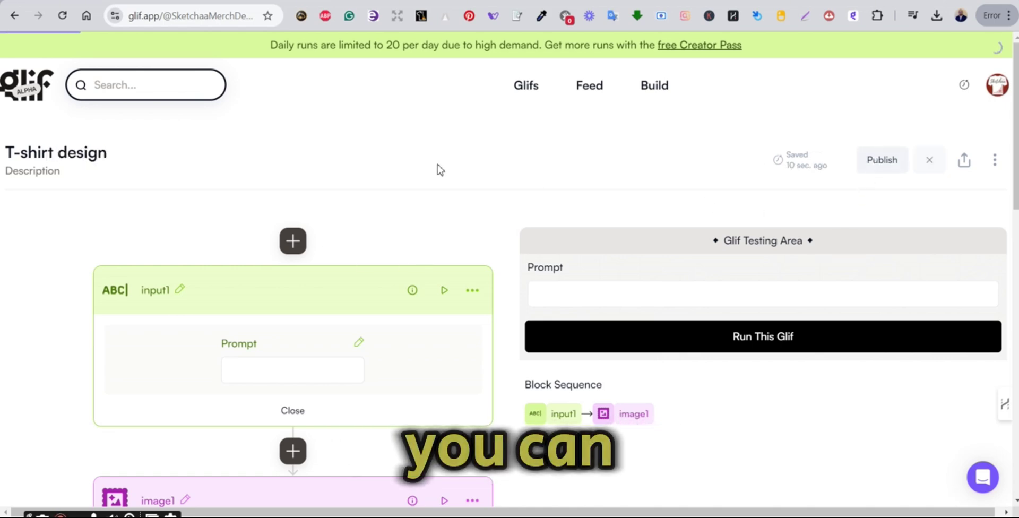
left_click(182, 200)
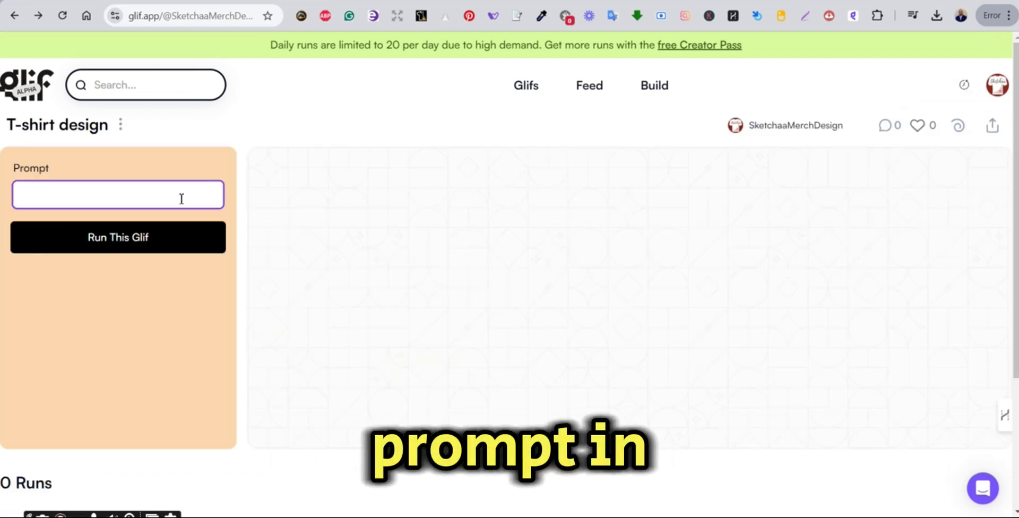
key("ctrl+v")
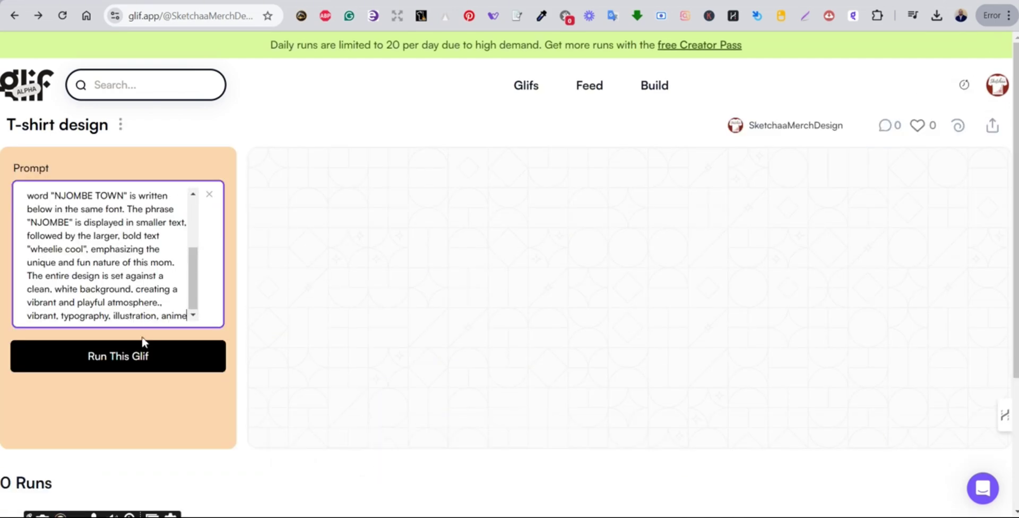
left_click(124, 365)
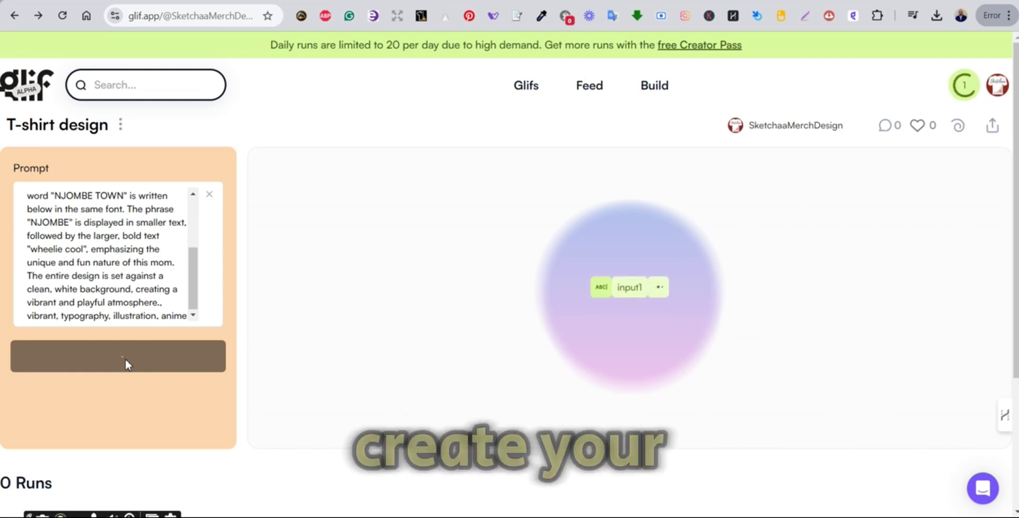
View the generated monster truck design at full size and check the account's daily rate limit.
left_click(996, 88)
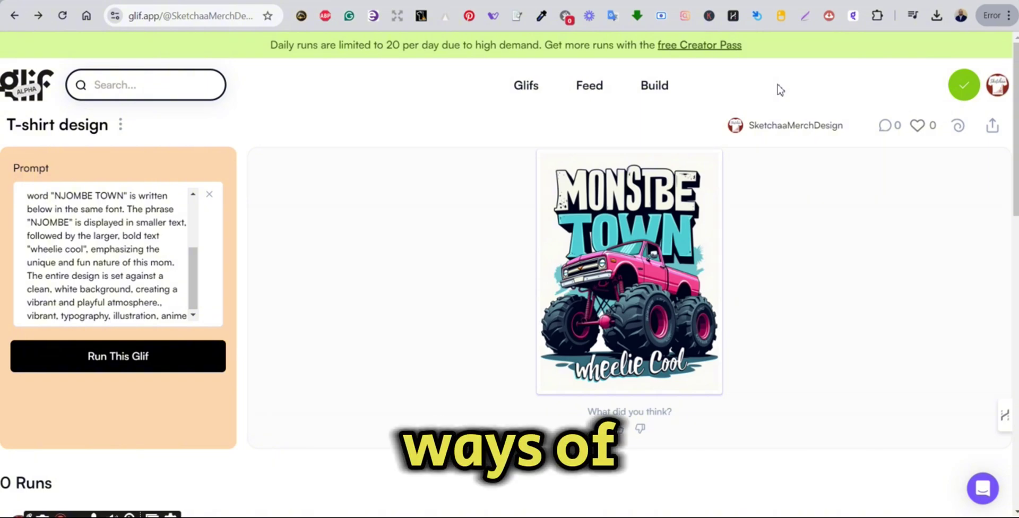
left_click(641, 289)
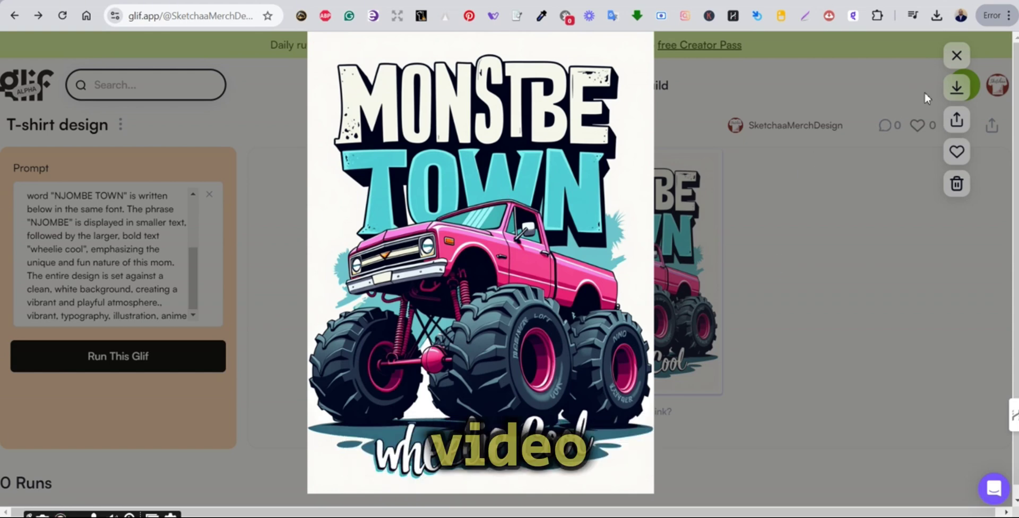
left_click(972, 53)
left_click(996, 104)
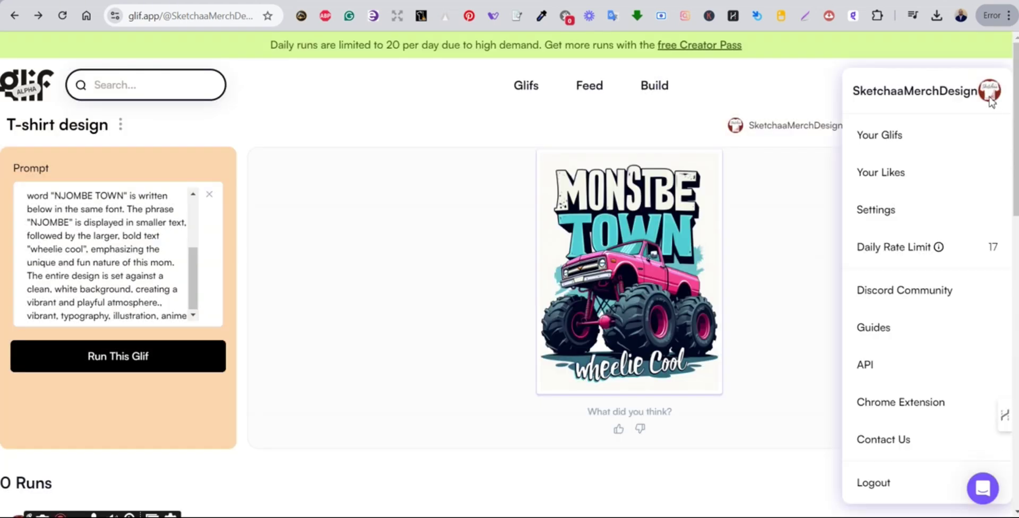